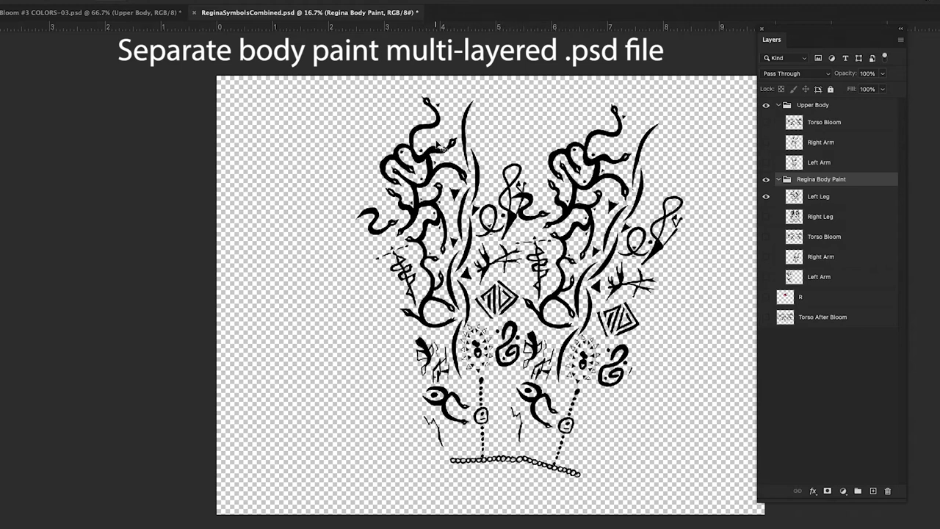
Step: Preview the leg, torso and arm artwork of the Regina Body Paint group one layer at a time
left_click(766, 197)
left_click(766, 216)
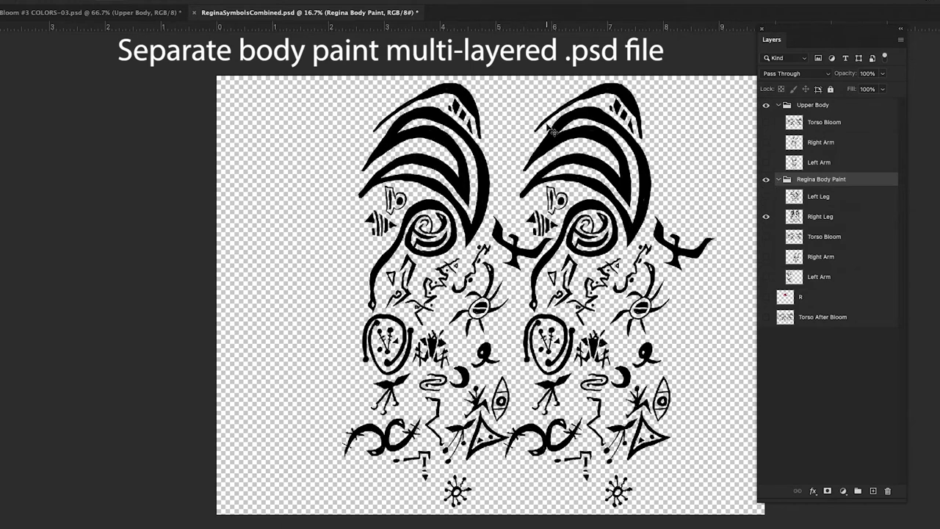
left_click(766, 216)
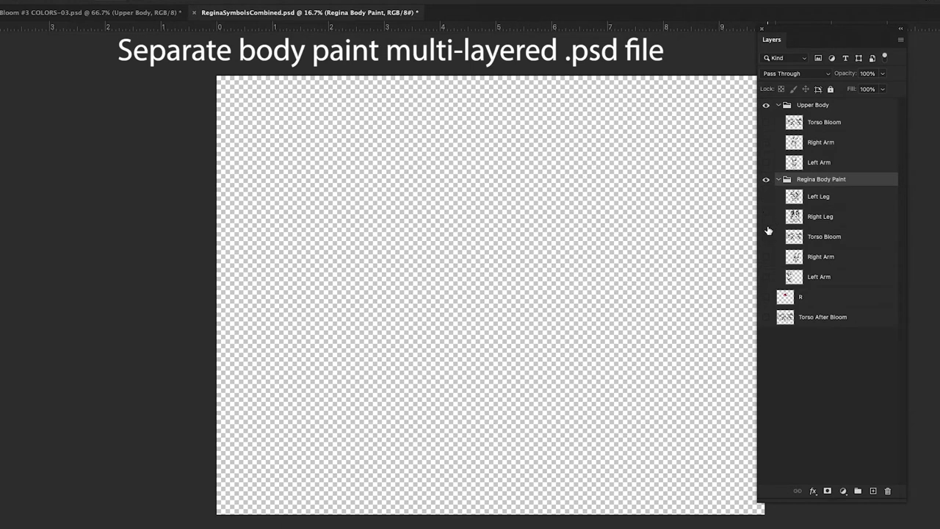
left_click(766, 237)
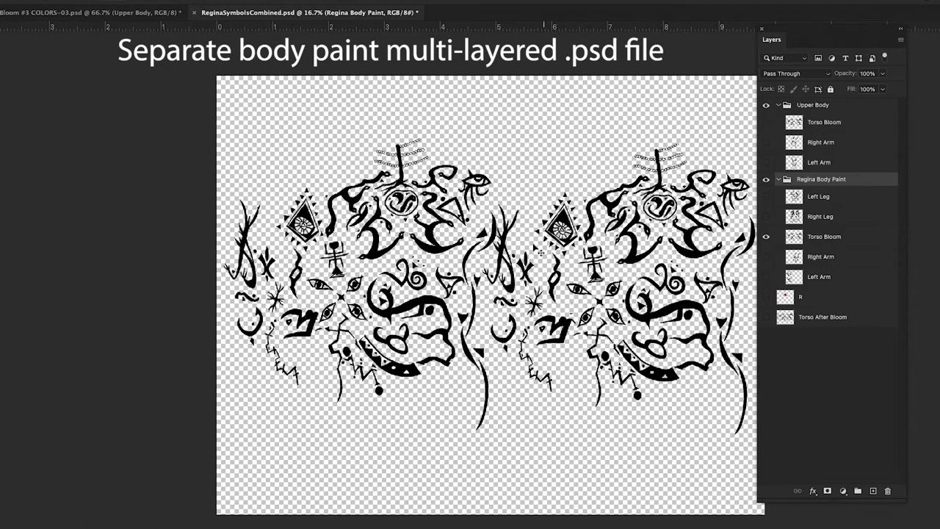
left_click(766, 236)
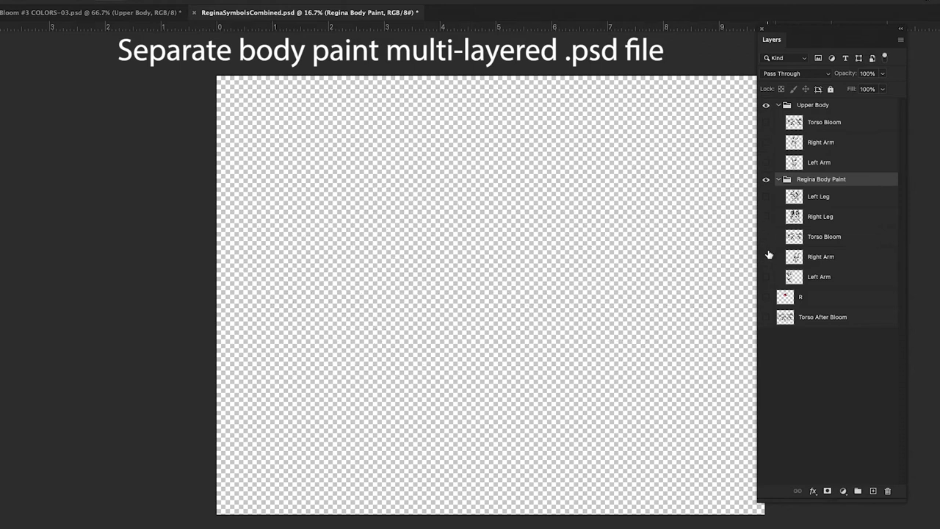
left_click(766, 257)
left_click(766, 257)
left_click(767, 277)
left_click(767, 277)
Step: Check the couple's panel in the Bloom #3 COLORS-03.psd page and return to RegginaSymbolsCombined.psd
left_click(133, 15)
scroll(184, 92, "left", 5)
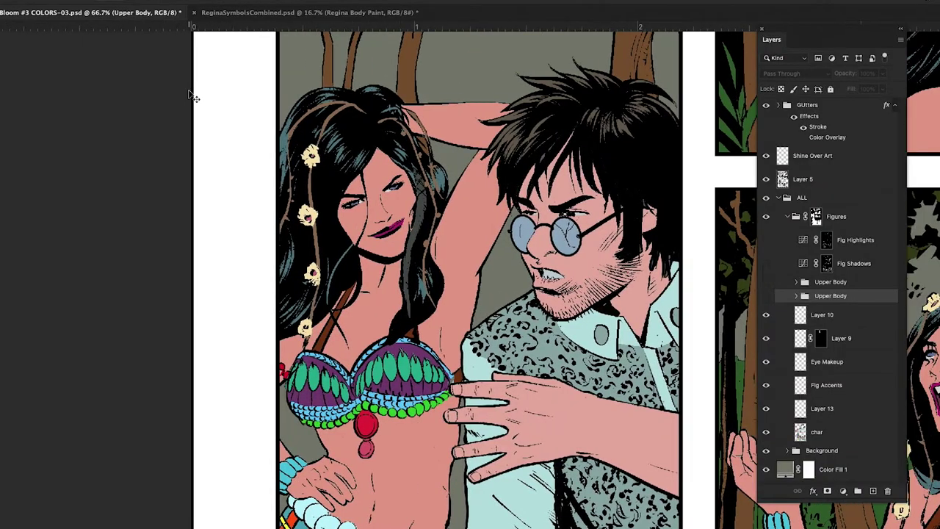
scroll(190, 96, "right", 2)
left_click(232, 16)
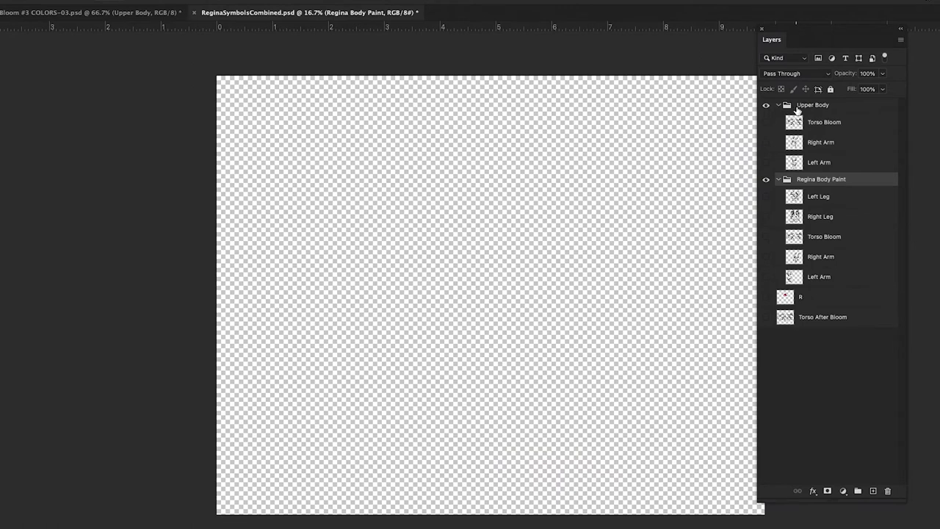
Step: Preview the Torso Bloom, Right Arm and Left Arm artwork in the Upper Body group
left_click(808, 108)
left_click(765, 122)
left_click(765, 122)
left_click(765, 142)
left_click(765, 142)
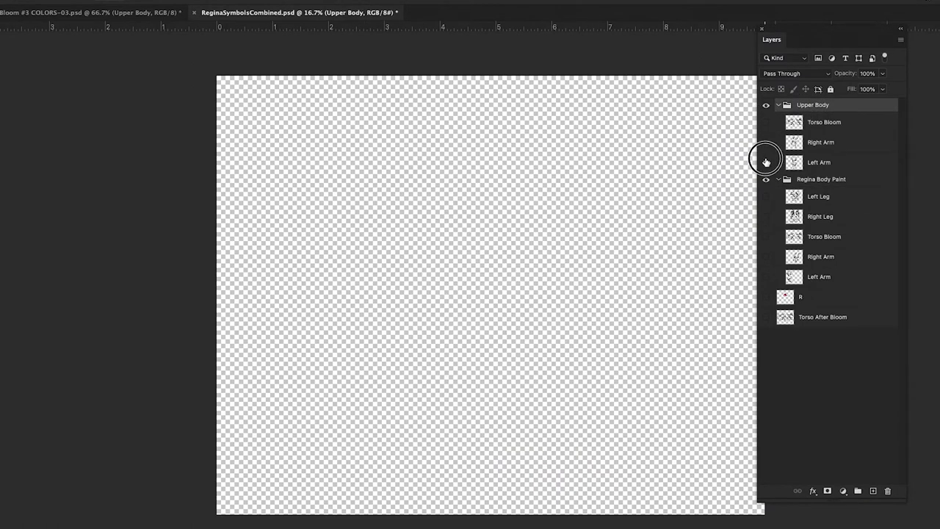
left_click(766, 161)
Step: Leave only Torso Bloom visible in the Upper Body group and copy the group into the comic page document
left_click(766, 122)
left_click(766, 142)
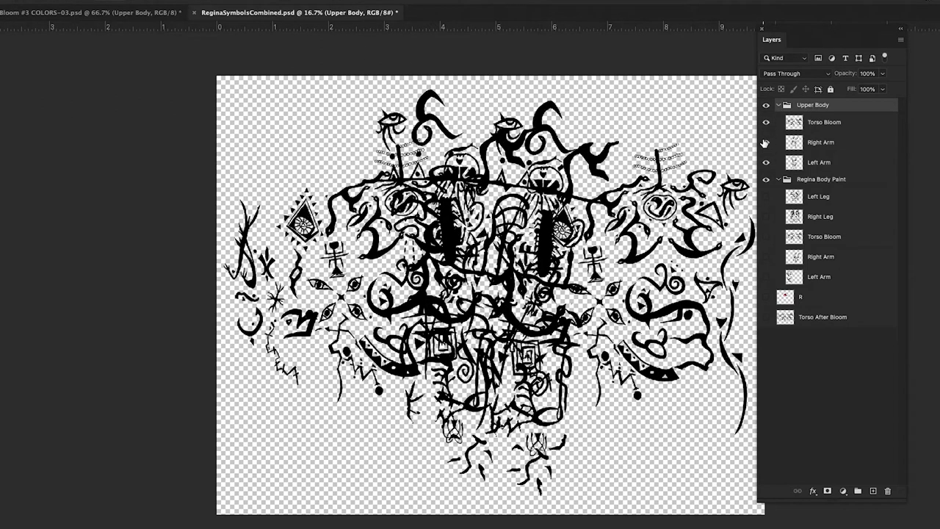
left_click(765, 142)
left_click(766, 162)
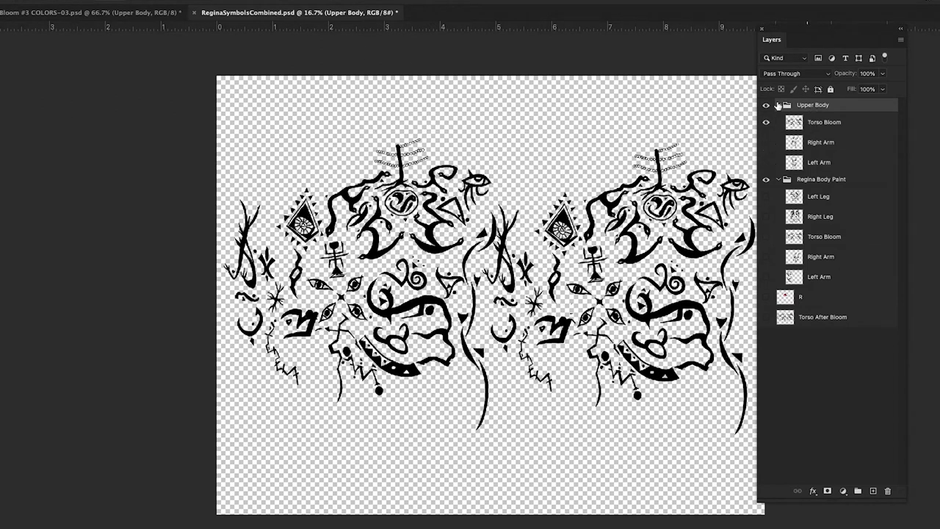
left_click_drag(294, 16, 595, 78)
left_click_drag(812, 105, 314, 220)
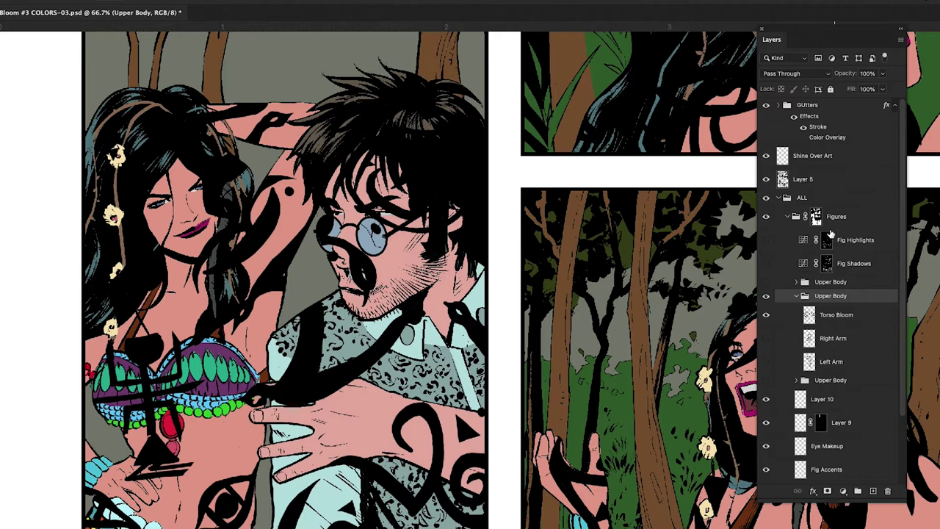
Step: Disable the layer mask on the Figures group
key("ctrl+minus")
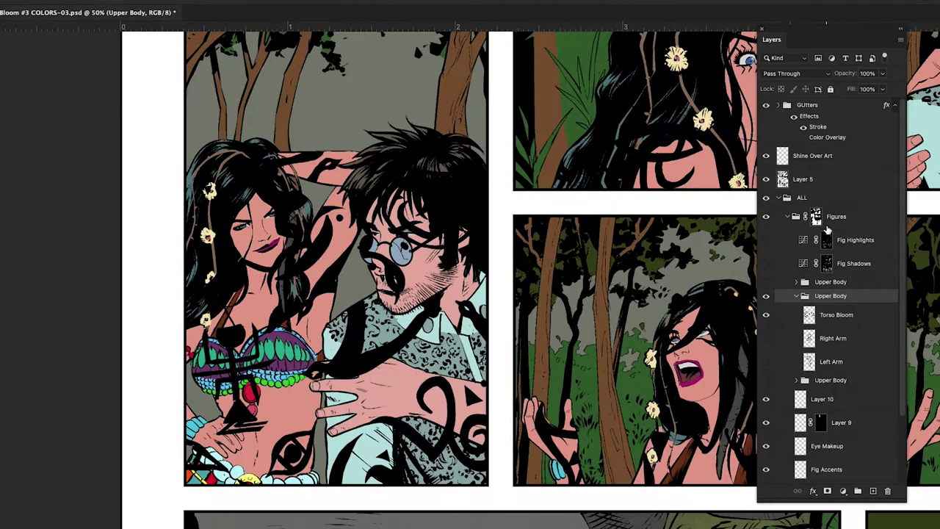
right_click(815, 216)
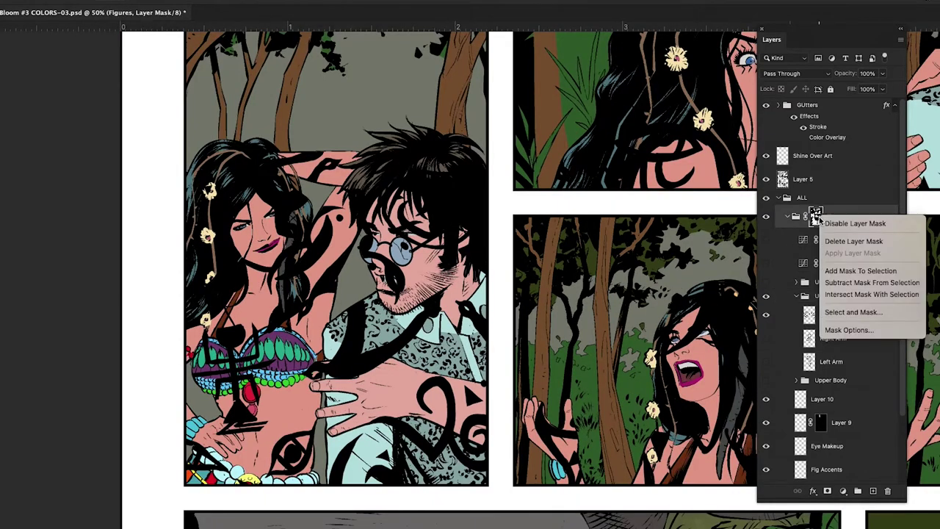
left_click(836, 224)
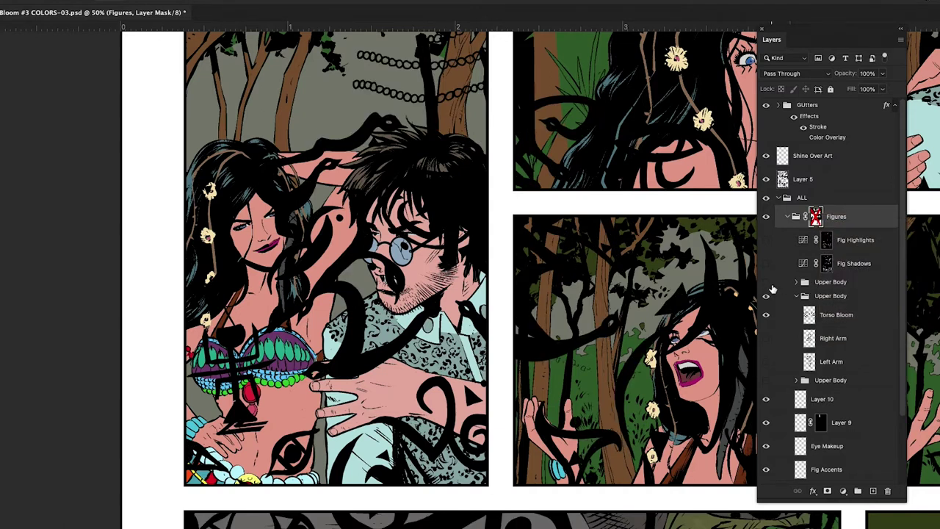
key("ctrl+minus")
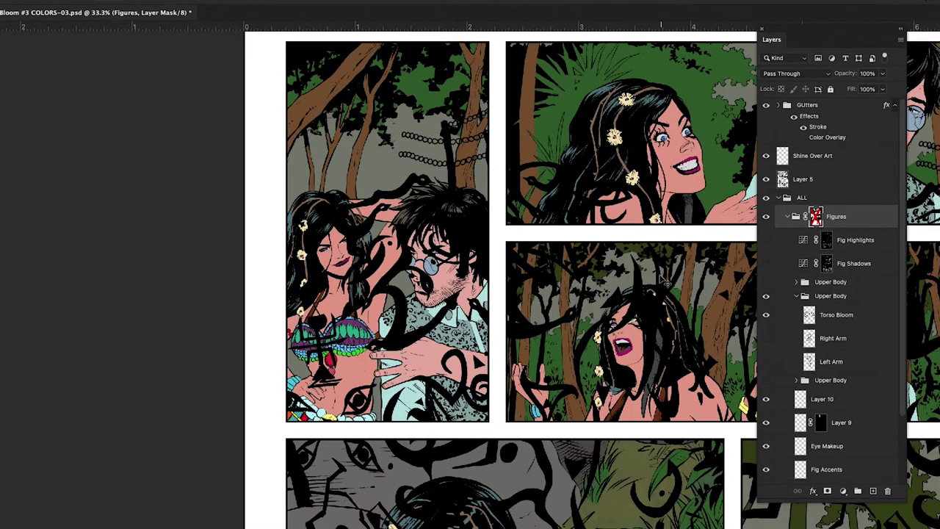
Step: Scale down the expanded Upper Body group containing Torso Bloom and place it over the couple in the first panel
left_click(828, 295)
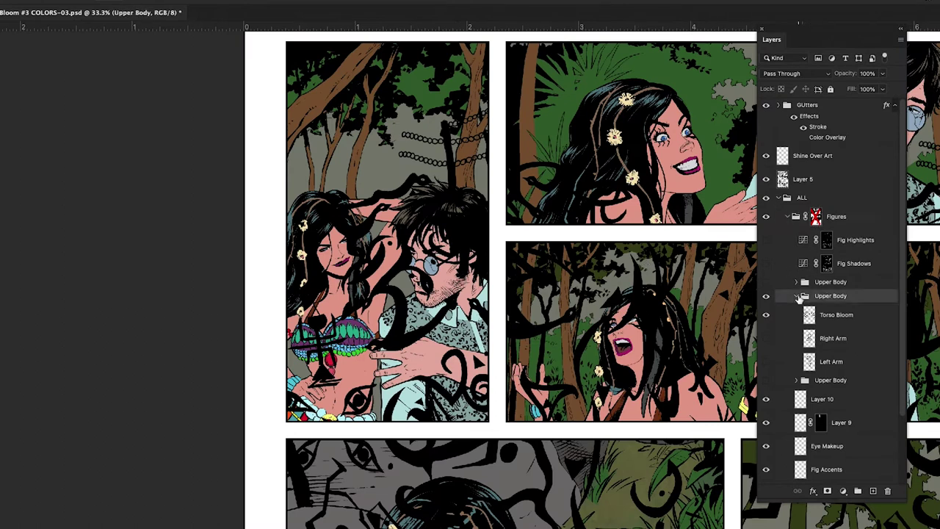
left_click(796, 296)
left_click(796, 296)
left_click_drag(510, 183, 524, 219)
left_click_drag(626, 68, 467, 360)
left_click_drag(439, 407, 359, 271)
Step: Shrink the Upper Body group further, align its symbols with the woman's neck and torso, and apply the transform
key("ctrl+plus")
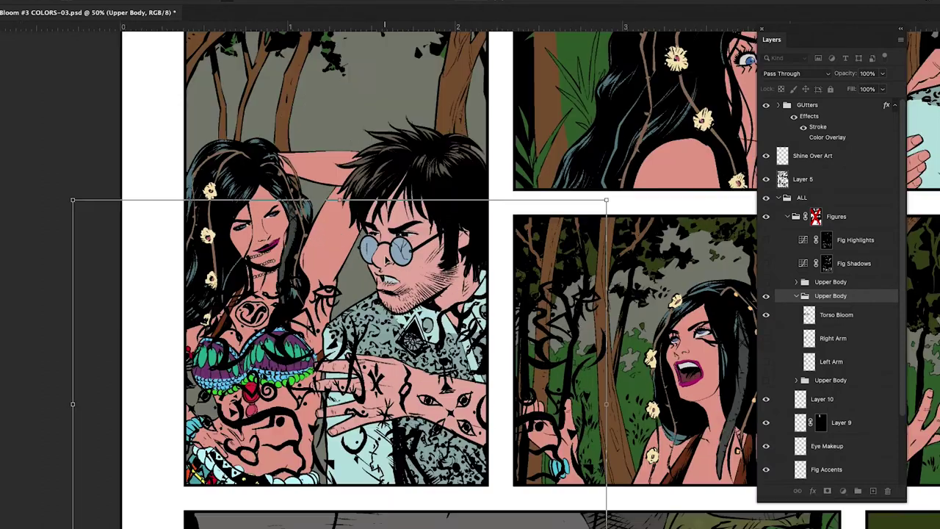
key("ctrl+plus")
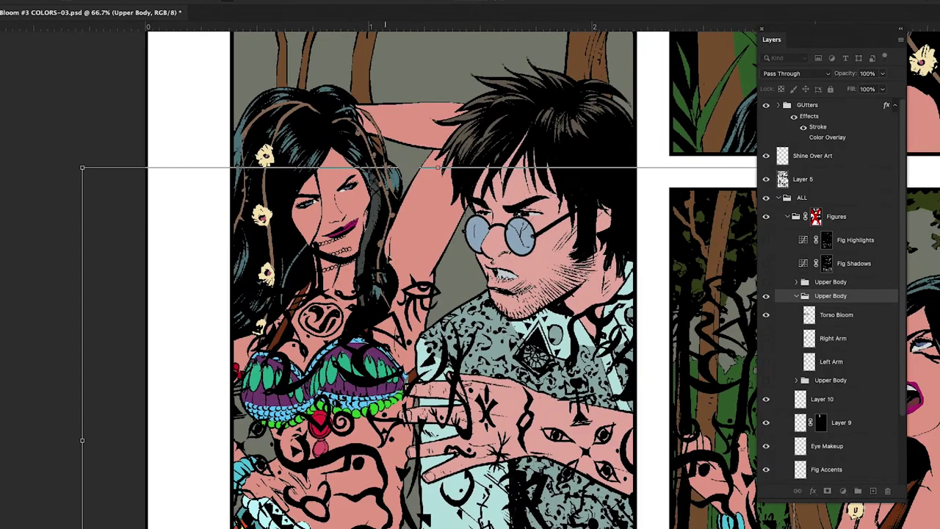
left_click_drag(438, 169, 433, 190)
mouse_move(418, 231)
left_mouse_down()
mouse_move(415, 239)
mouse_move(409, 218)
left_mouse_up()
left_click_drag(424, 185, 413, 237)
mouse_move(386, 270)
left_mouse_down()
mouse_move(388, 249)
mouse_move(392, 266)
left_mouse_up()
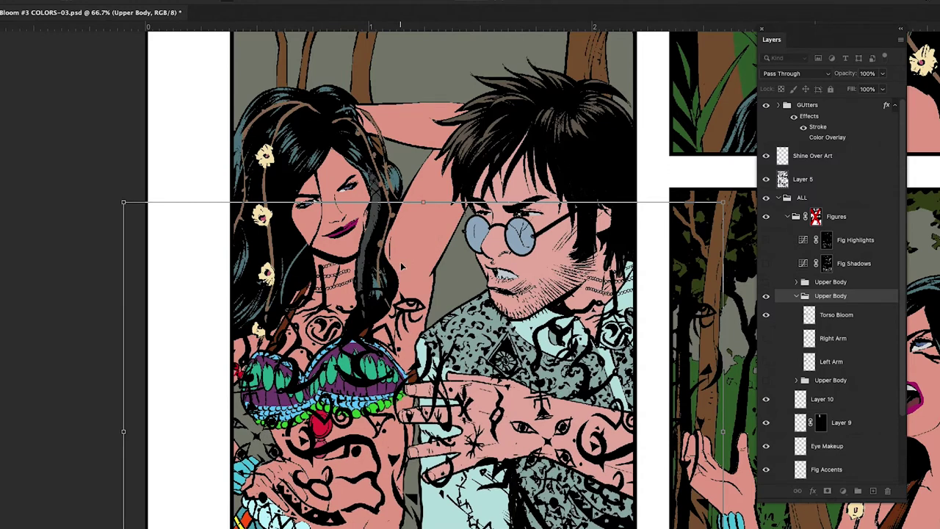
key("Return")
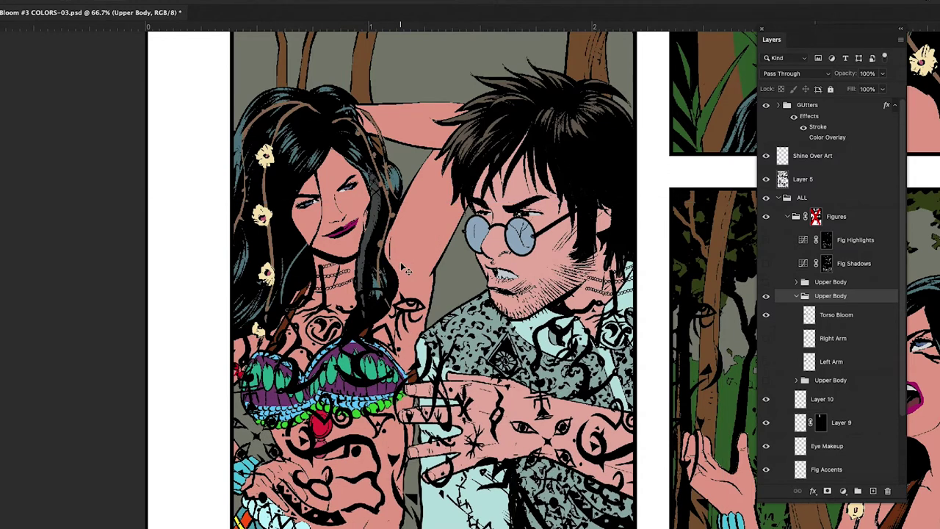
Step: Preview the Right Arm symbols without Torso Bloom, and return to showing only Torso Bloom in the group
left_click(766, 314)
left_click(766, 339)
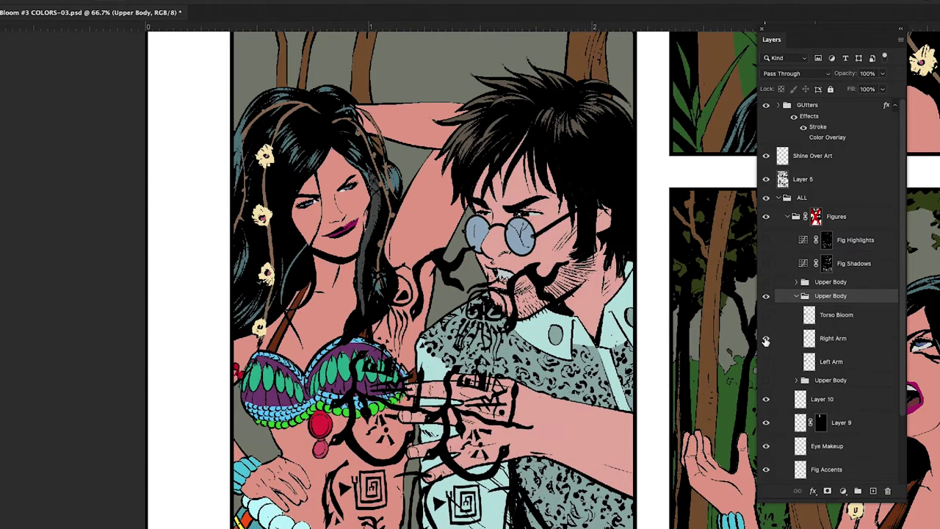
left_click(767, 340)
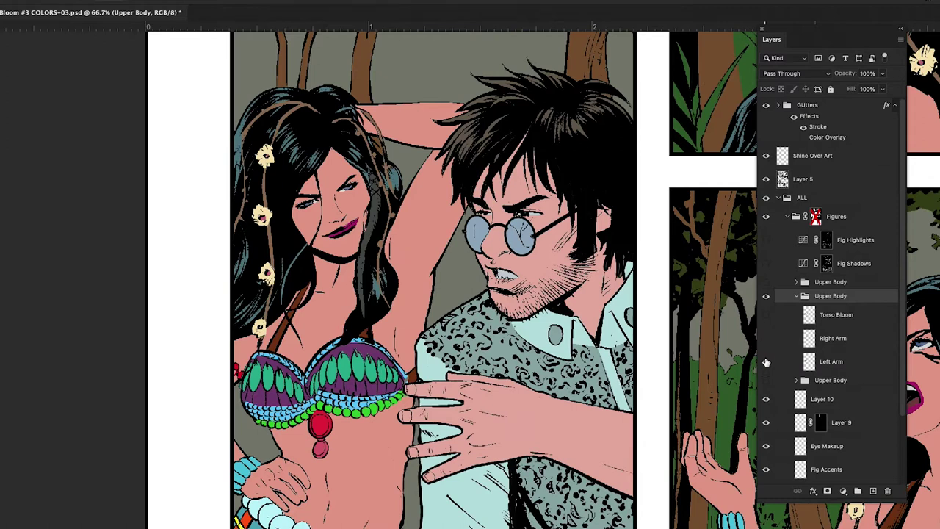
left_click(766, 340)
left_click(766, 341)
left_click(766, 314)
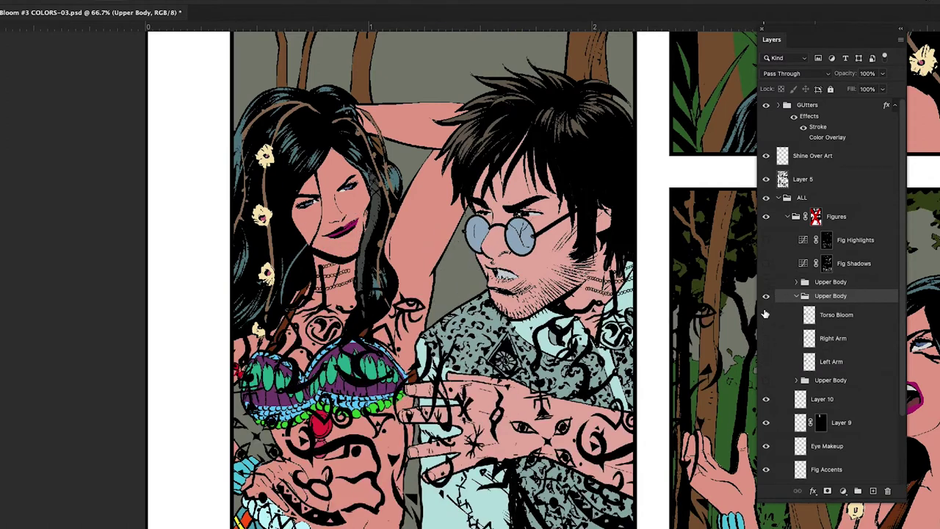
Step: Reposition the Torso Bloom layer on its own so its symbols line up with the woman's chest and stomach
left_click(827, 317)
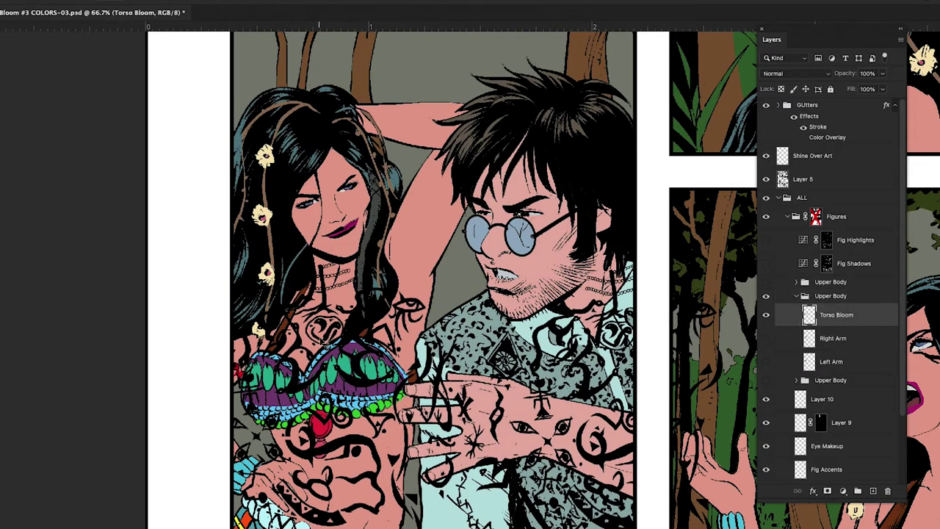
left_click_drag(320, 332, 310, 338)
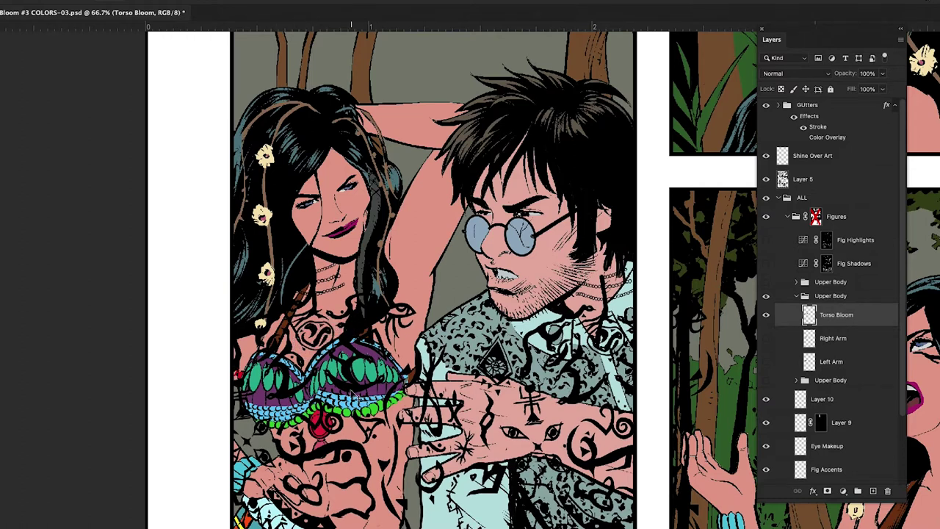
key("ctrl+plus")
scroll(355, 397, "down", 5)
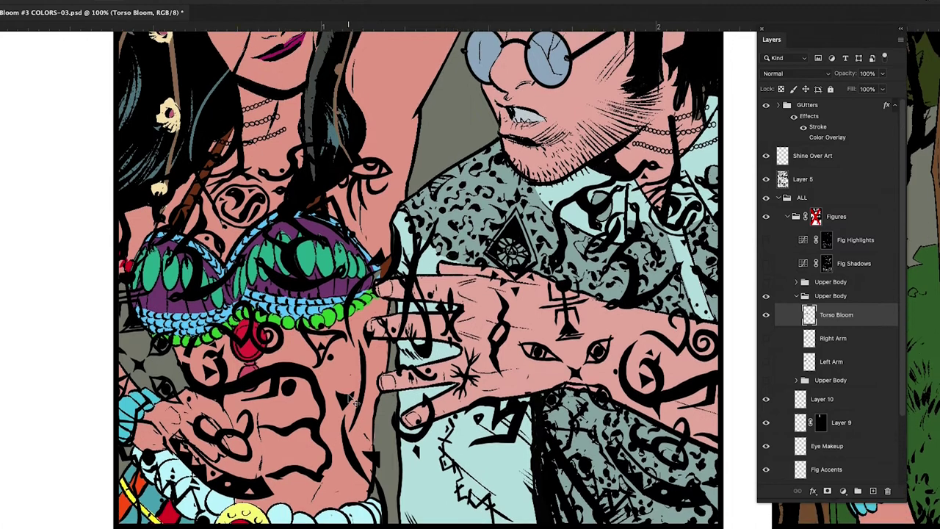
scroll(351, 401, "left", 5)
scroll(352, 401, "up", 2)
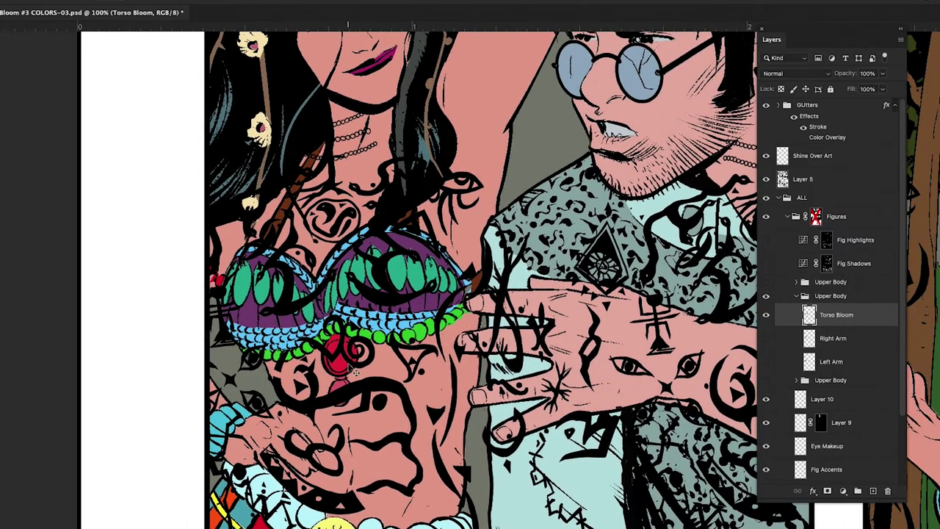
left_click_drag(353, 365, 352, 371)
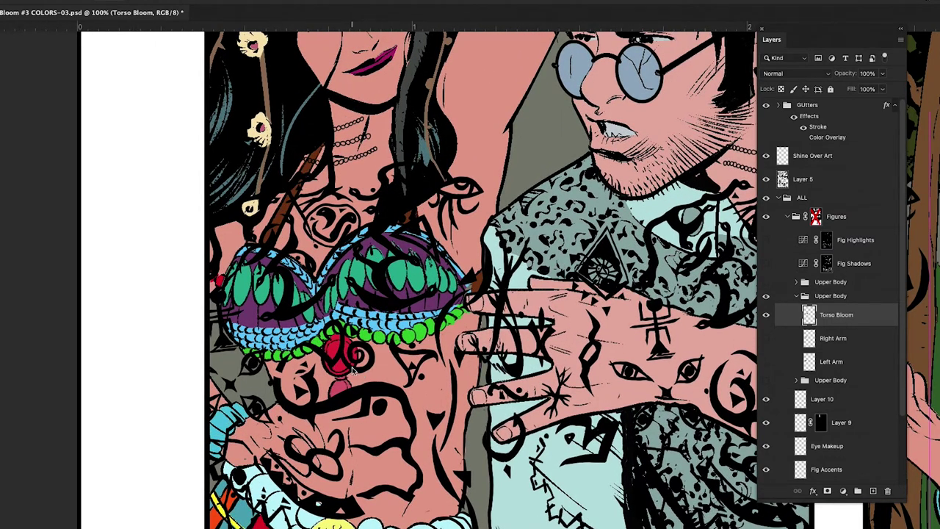
Step: Scale the Torso Bloom layer down slightly and realign it on the woman's torso
key("ctrl+t")
left_click(355, 260)
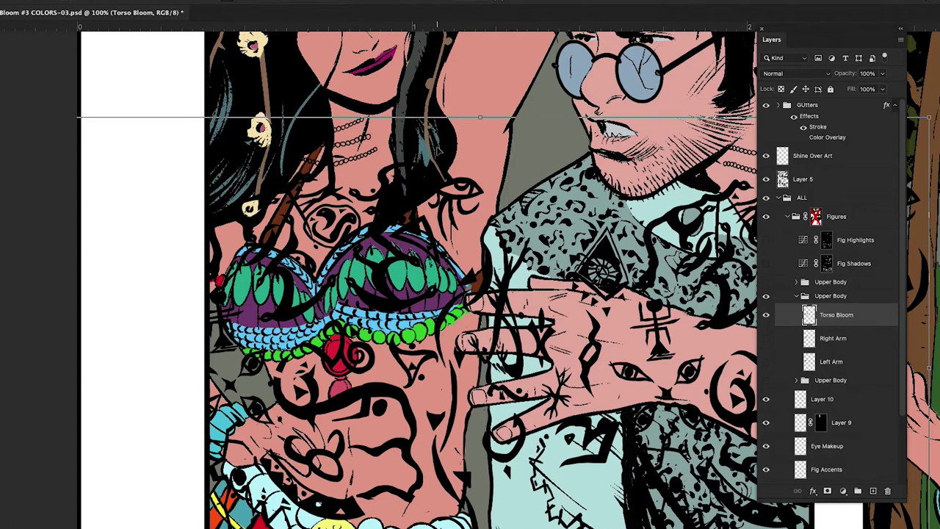
left_click_drag(478, 118, 467, 152)
left_click_drag(435, 234, 436, 227)
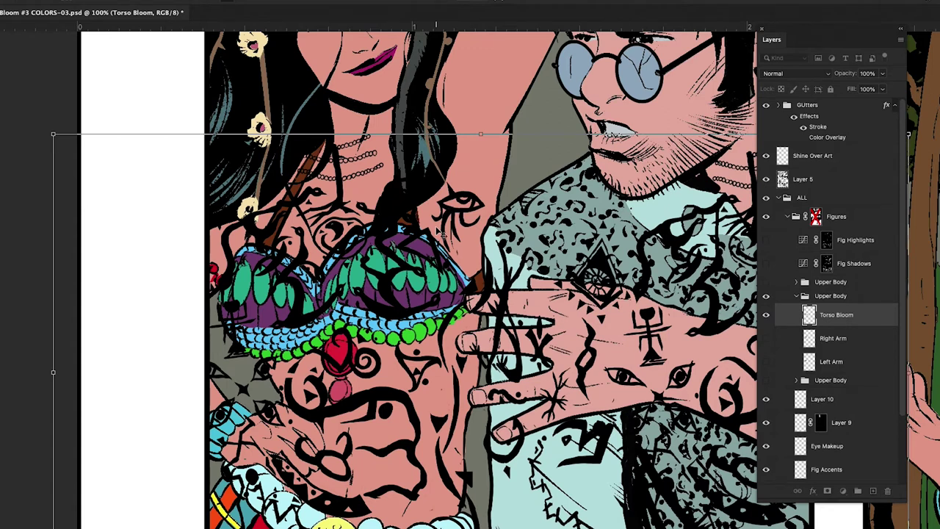
key("Return")
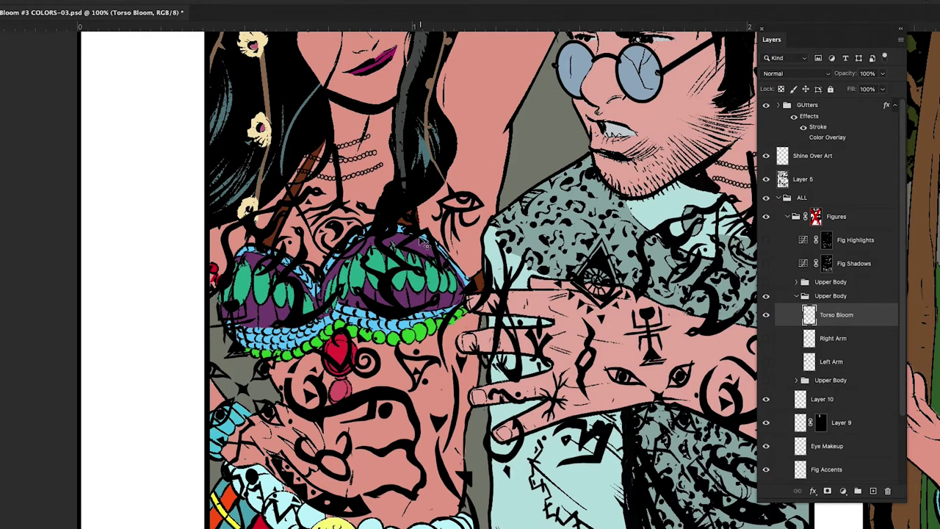
Step: Lasso the neck and chest symbols of Torso Bloom and move them slightly upward on the woman
mouse_move(196, 299)
left_mouse_down()
mouse_move(244, 314)
mouse_move(413, 309)
mouse_move(503, 280)
mouse_move(509, 172)
mouse_move(390, 87)
mouse_move(238, 93)
mouse_move(148, 163)
mouse_move(136, 234)
mouse_move(197, 302)
mouse_move(250, 313)
left_mouse_up()
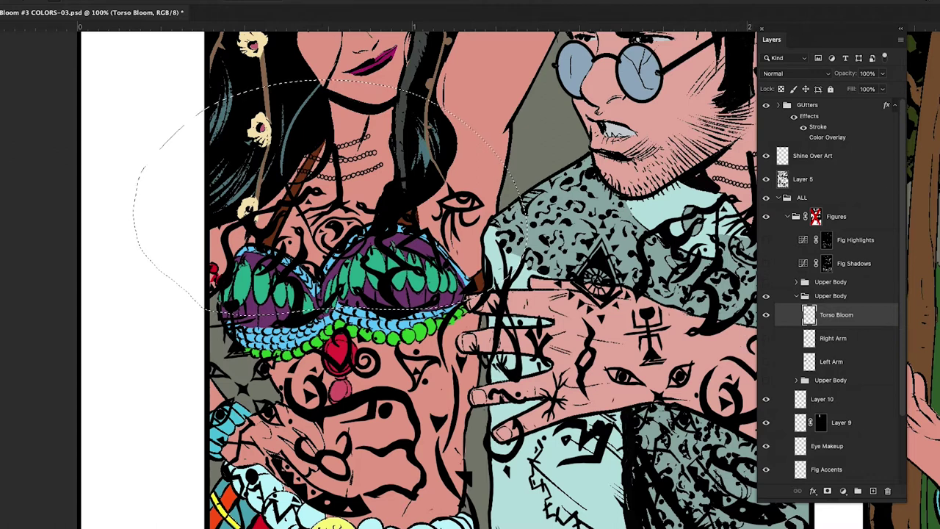
mouse_move(92, 17)
left_mouse_down()
mouse_move(151, 65)
mouse_move(116, 88)
left_mouse_up()
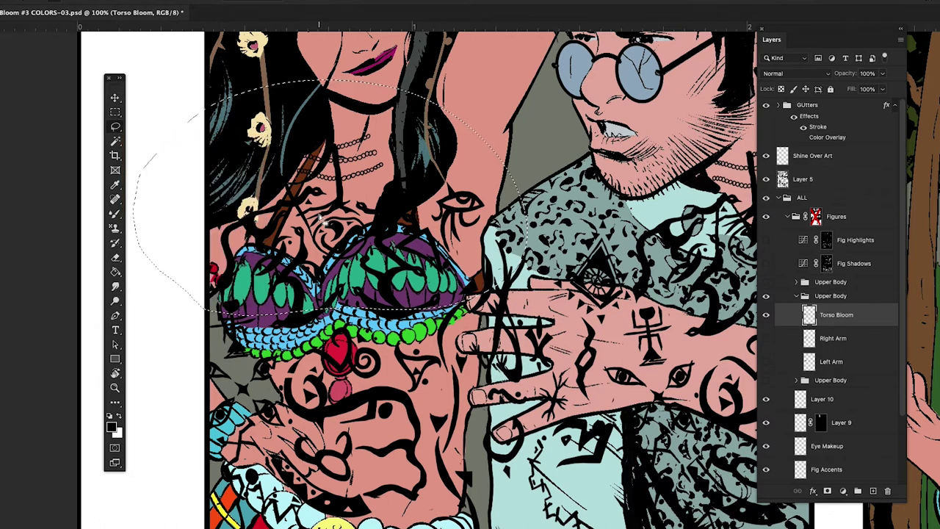
left_click_drag(315, 230, 324, 208)
Step: Rotate the selected neck and chest symbols clockwise to follow the woman's upper body, apply the transform and deselect
key("ctrl+t")
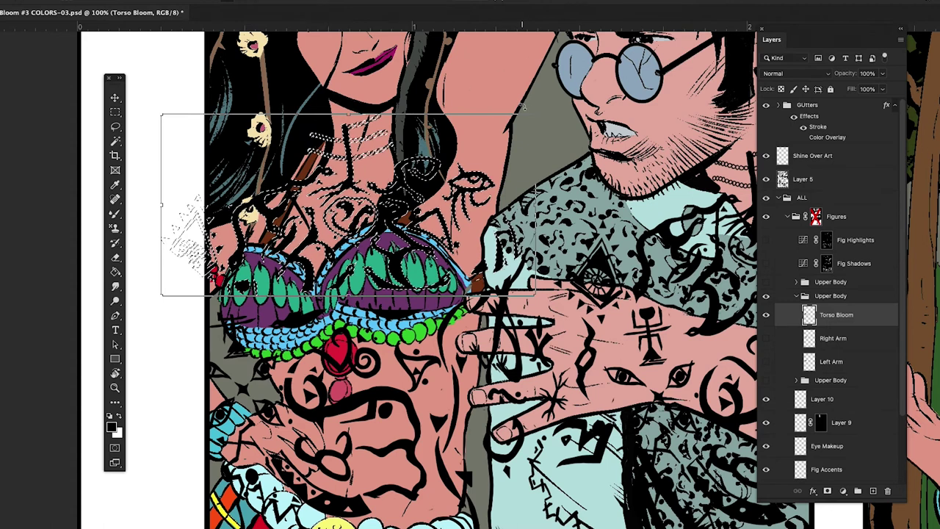
left_click_drag(535, 103, 542, 150)
left_click_drag(462, 168, 439, 160)
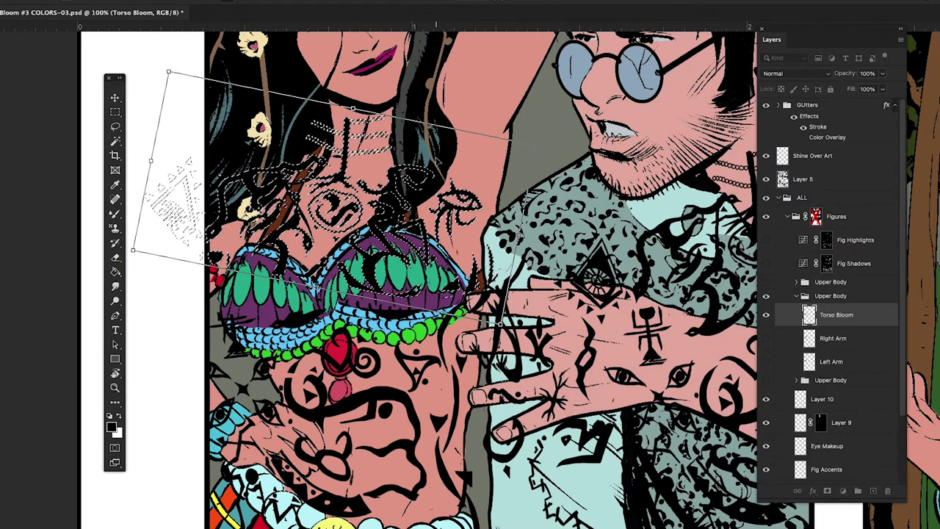
scroll(437, 161, "left", 1)
key("Return")
key("ctrl+d")
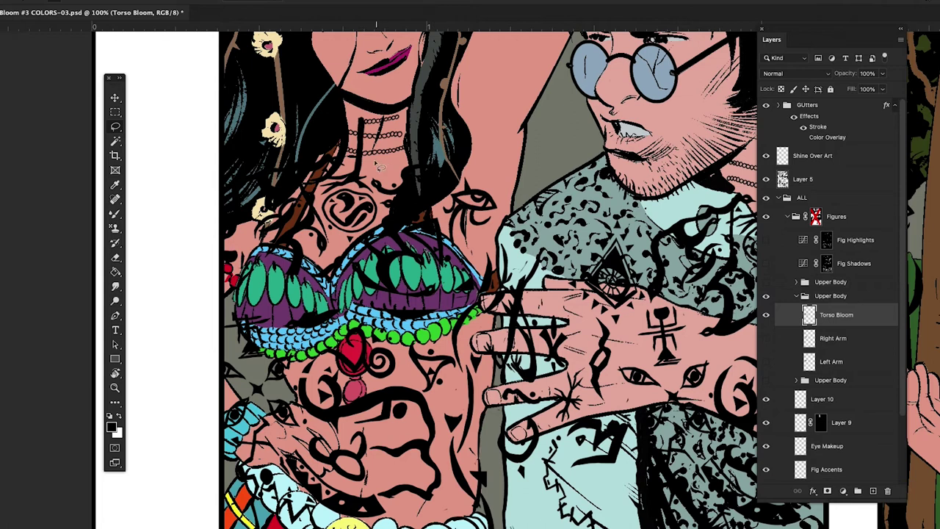
Step: Nudge the selected neck symbols of Torso Bloom into place, rotate them slightly clockwise to match the woman's neck, and apply the transform
key("w")
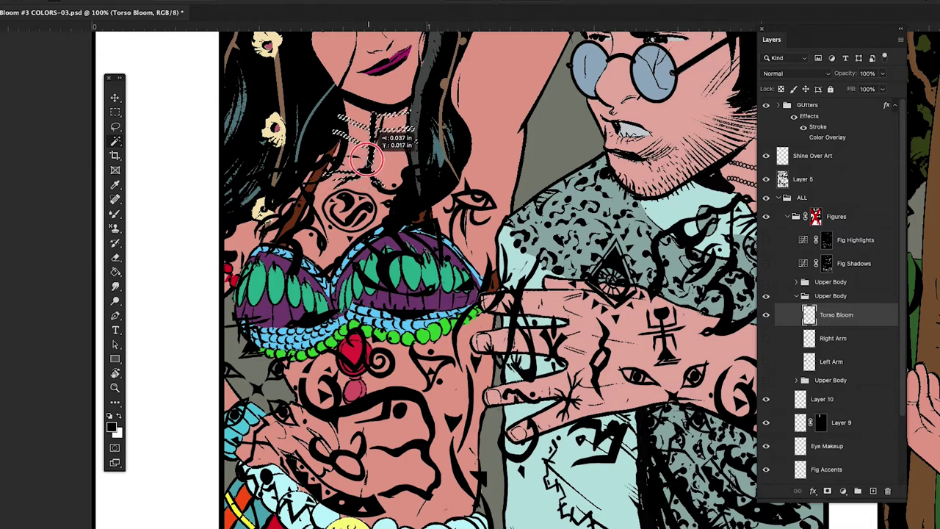
key("ctrl+t")
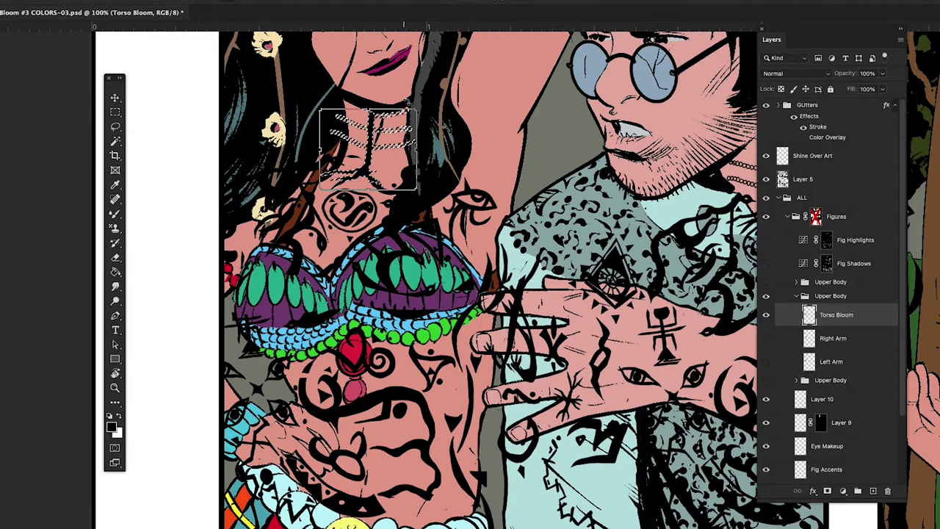
left_click_drag(423, 101, 429, 108)
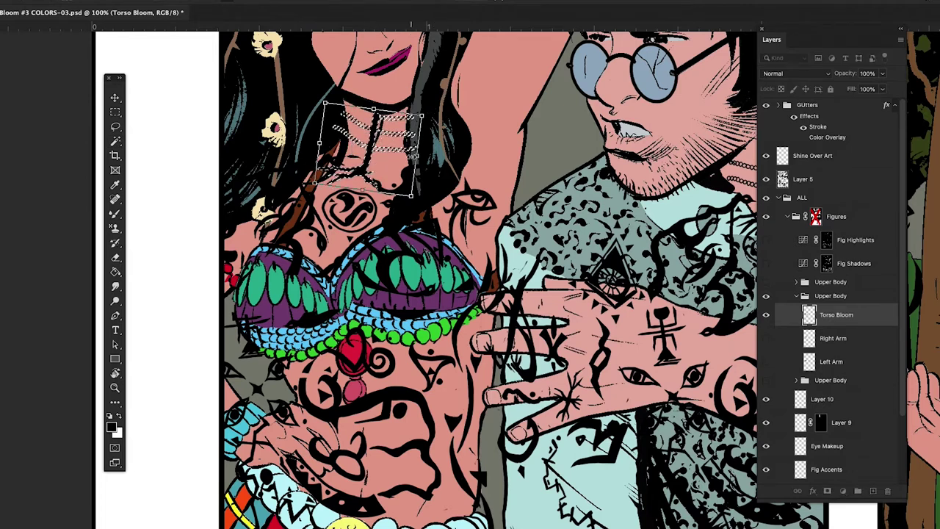
key("Return")
Step: Make the char layer active and toggle its visibility off and on to check which flat colors it holds
scroll(455, 161, "left", 4)
scroll(455, 160, "right", 4)
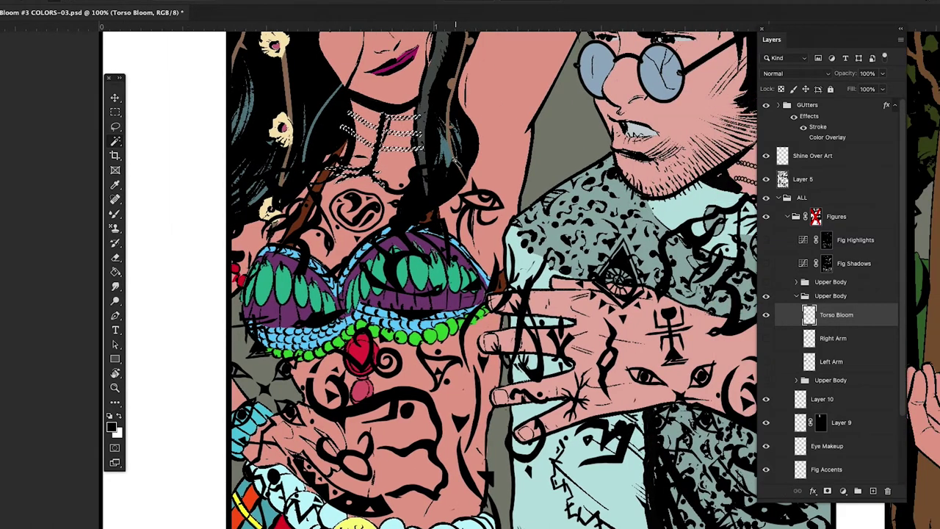
scroll(599, 366, "up", 1)
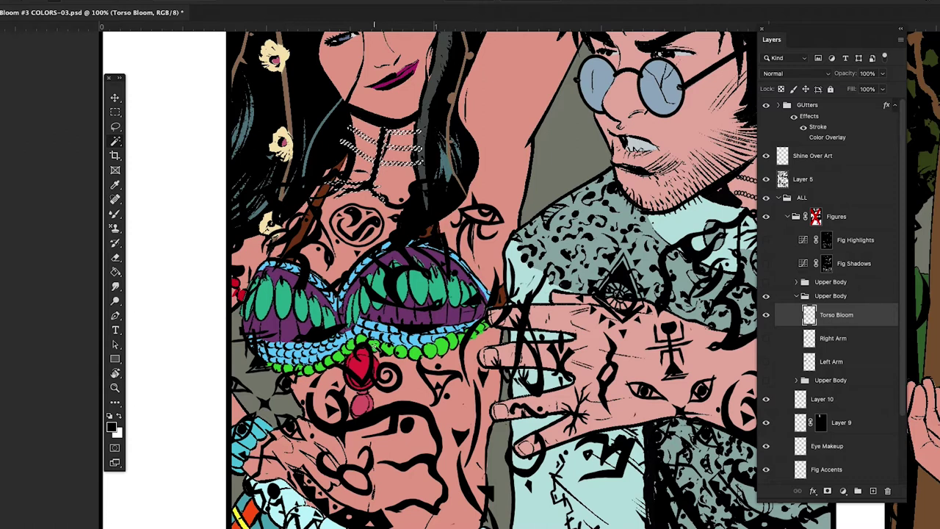
scroll(818, 415, "down", 3)
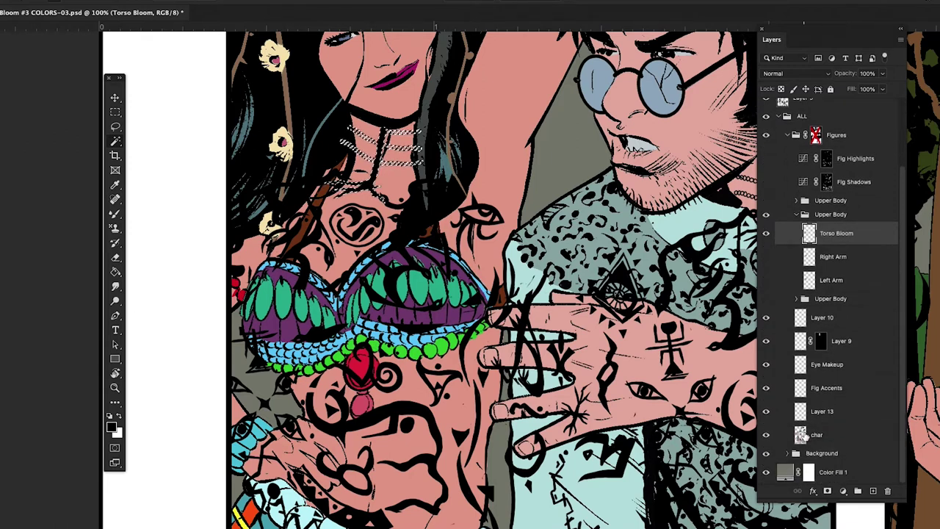
left_click_drag(782, 33, 763, 37)
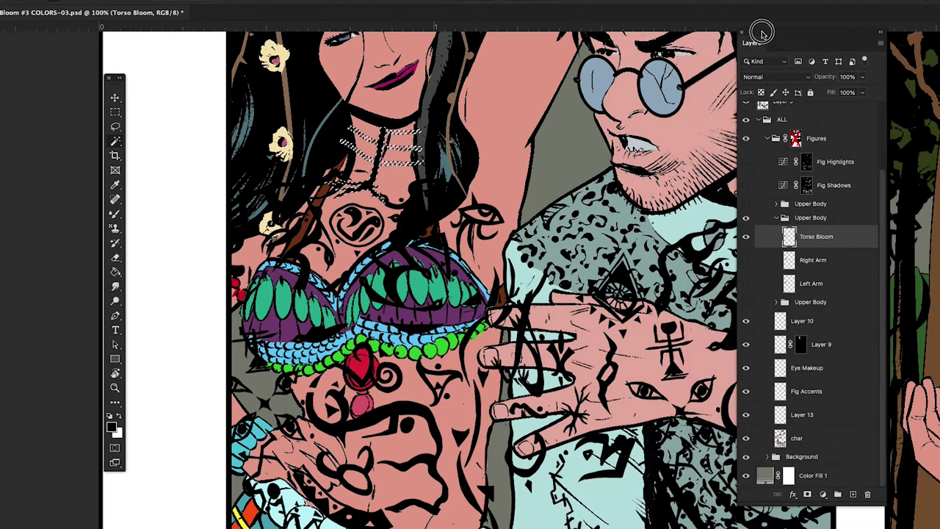
left_click(799, 440)
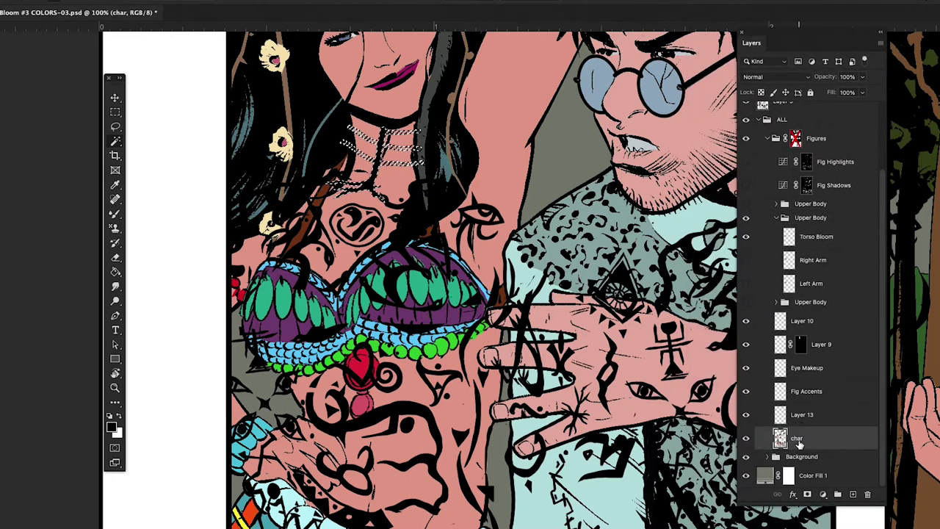
left_click(747, 438)
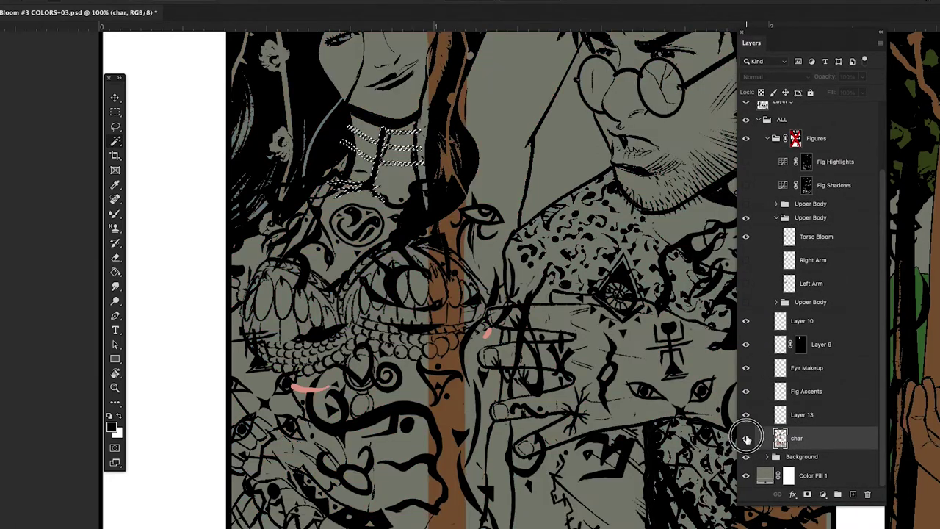
left_click(747, 438)
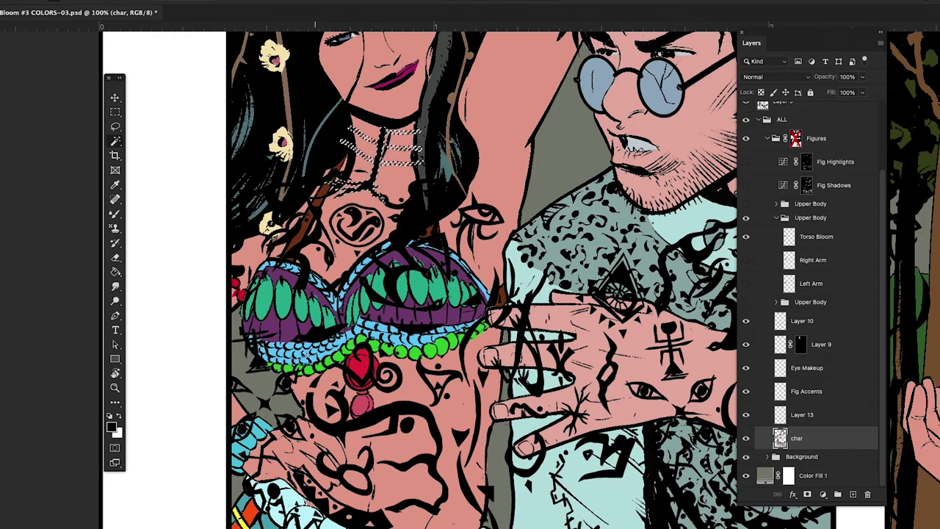
Step: Select the woman's chest, raised arm, stomach and shoulder skin on the char layer with the Magic Wand
left_click(350, 221)
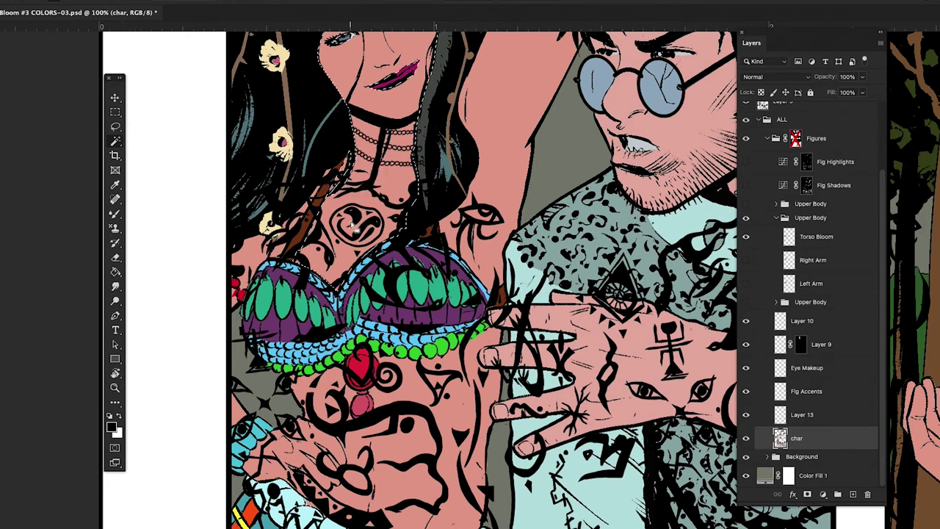
left_click(460, 234, "shift")
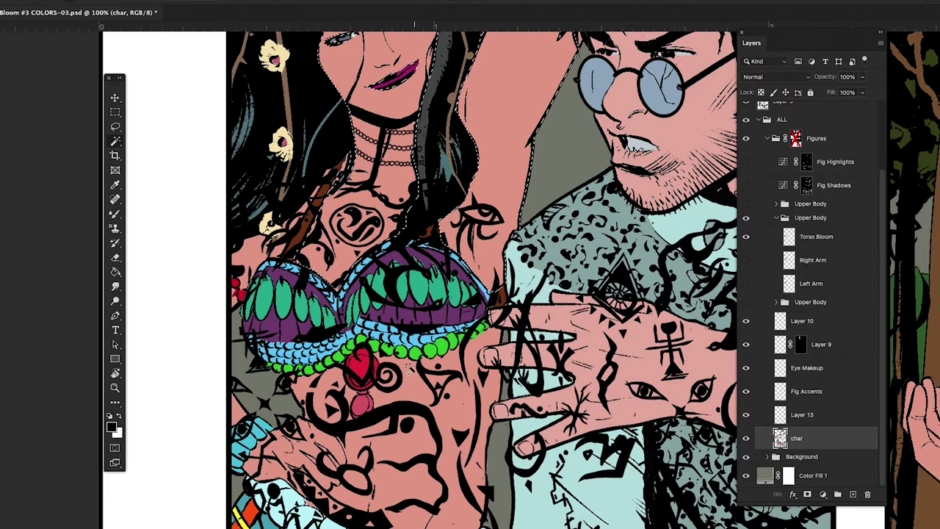
left_click(405, 390, "shift")
left_click(255, 252, "shift")
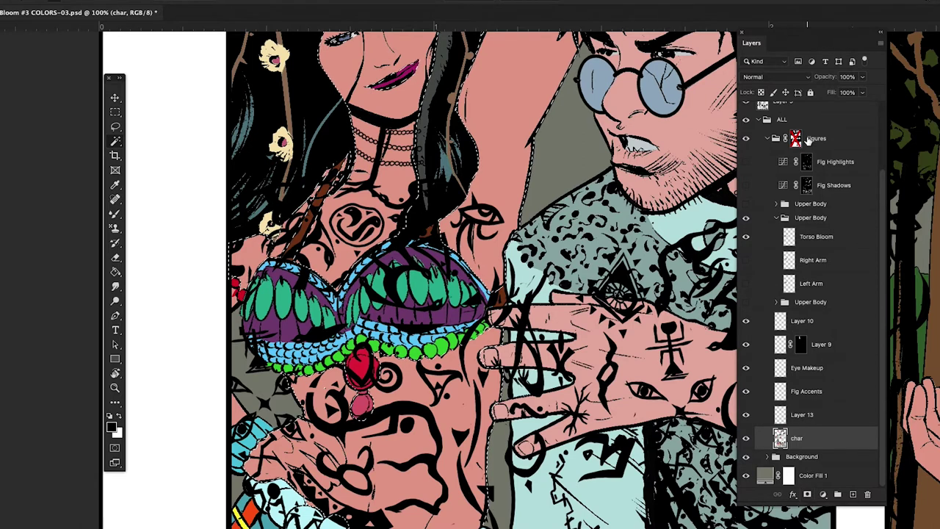
Step: Add a layer mask to Torso Bloom from the skin selection, undoing the mask first added to the char layer
left_click(806, 493)
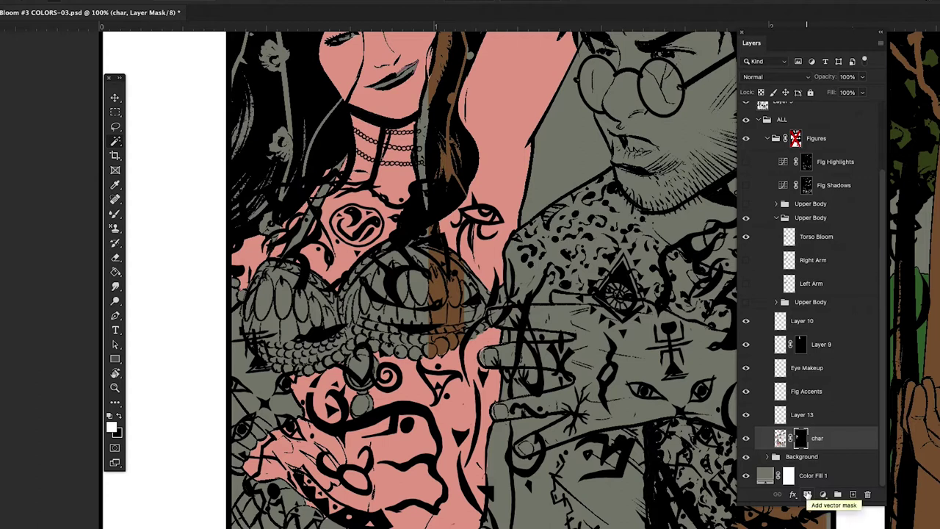
key("ctrl+z")
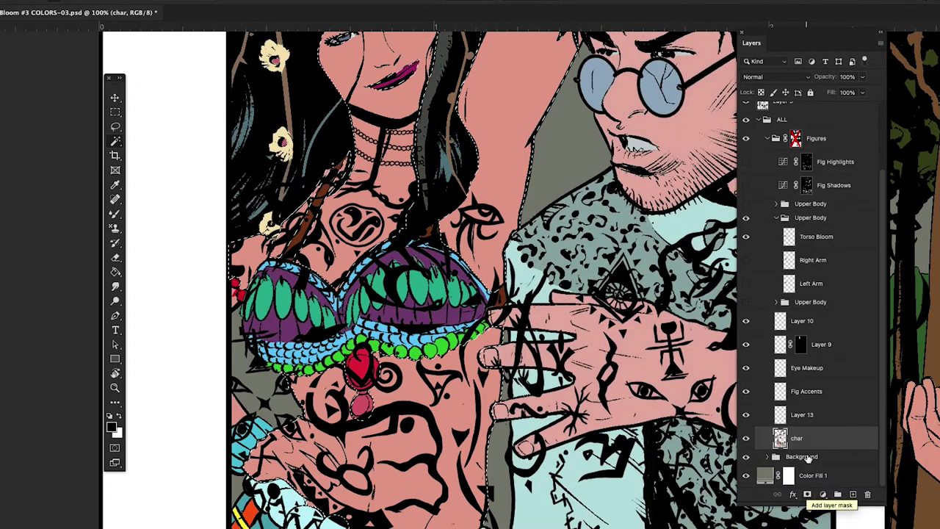
left_click(812, 237)
left_click(808, 495)
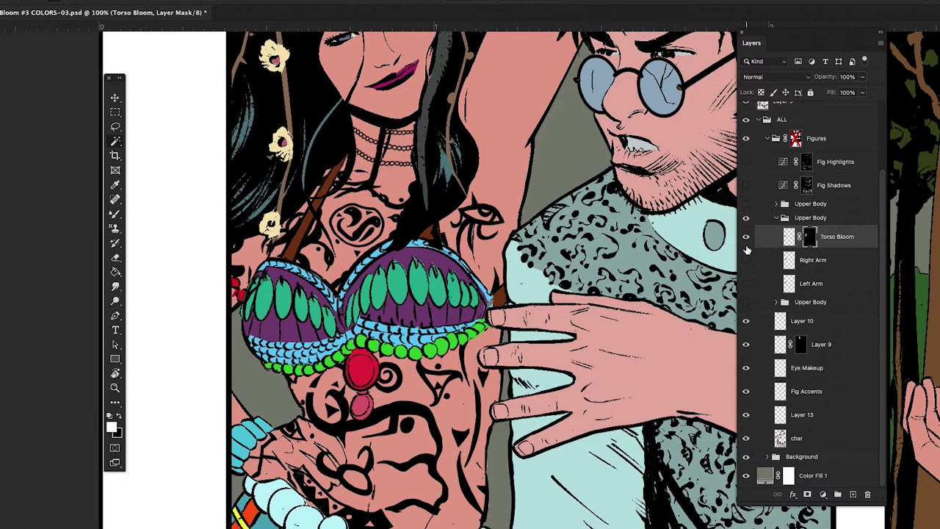
Step: Brush black on the Torso Bloom mask to hide the symbols over the woman's hand, and switch the foreground color to white
scroll(114, 204, "right", 2)
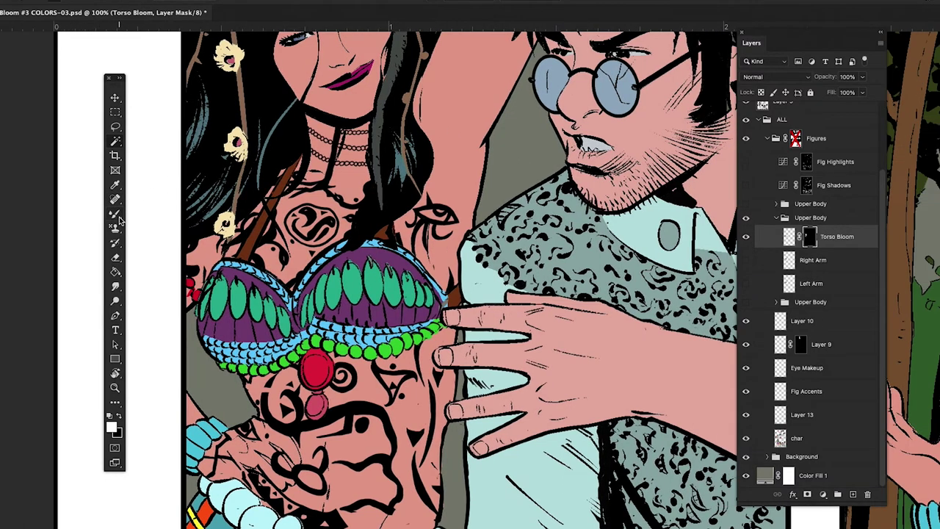
left_click(114, 217)
left_click(143, 213)
left_click(118, 415)
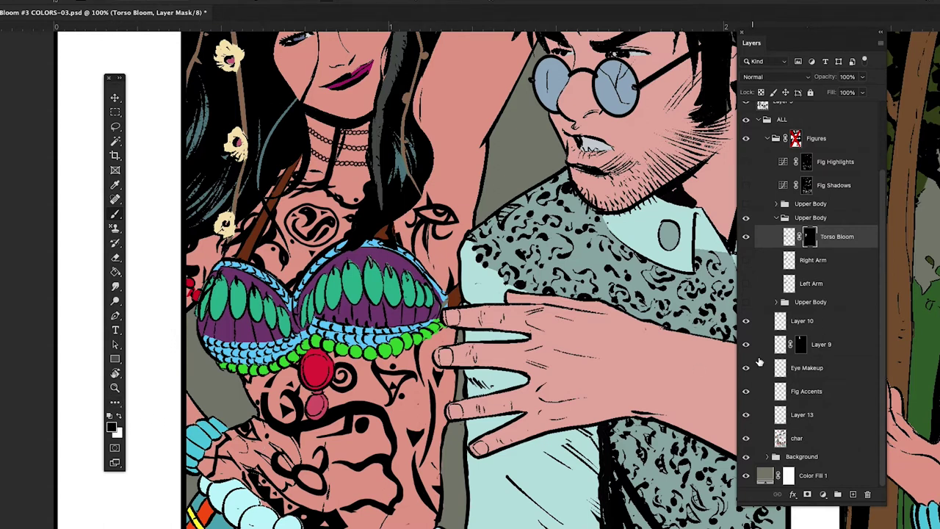
left_click(789, 237)
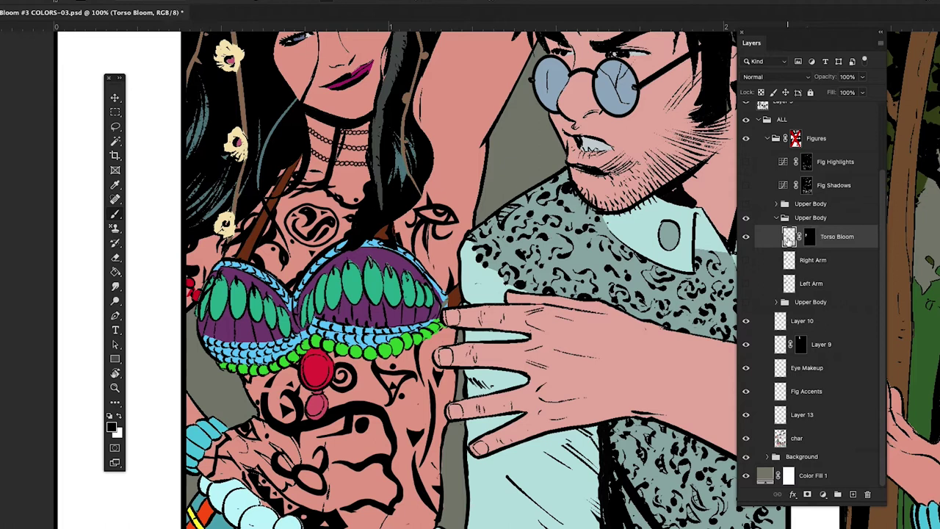
left_click(811, 242)
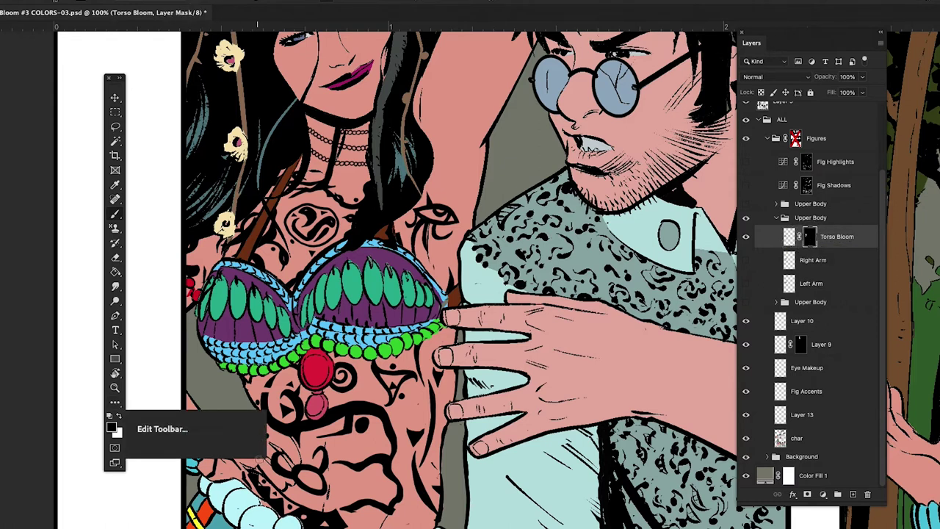
mouse_move(275, 470)
left_mouse_down()
mouse_move(252, 423)
mouse_move(261, 438)
mouse_move(223, 429)
mouse_move(237, 455)
mouse_move(208, 464)
mouse_move(226, 470)
mouse_move(244, 459)
mouse_move(275, 498)
mouse_move(245, 459)
mouse_move(279, 487)
mouse_move(268, 463)
mouse_move(292, 459)
mouse_move(294, 470)
mouse_move(268, 478)
left_mouse_up()
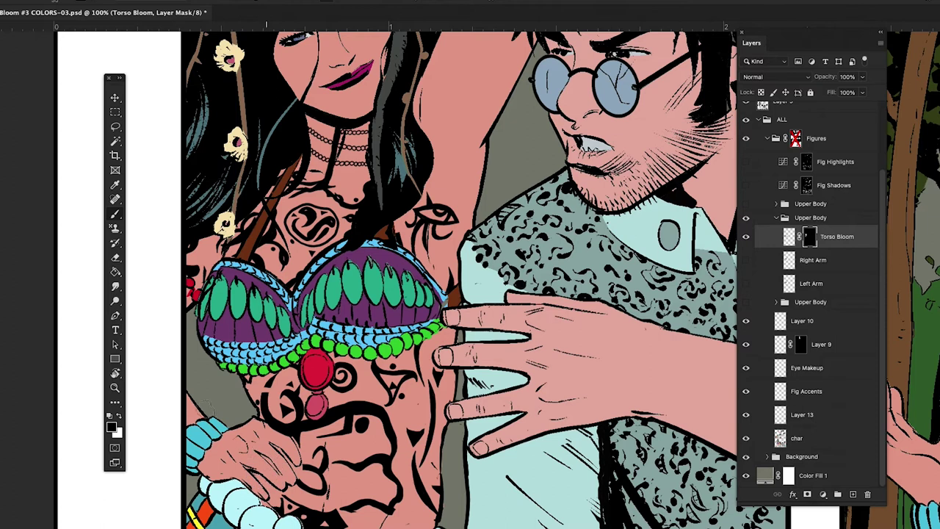
left_click_drag(288, 445, 287, 441)
key("x")
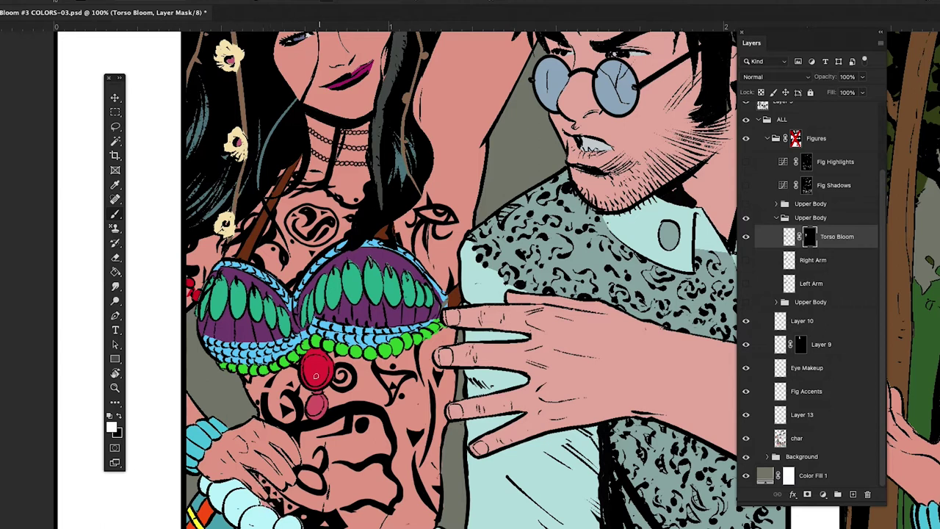
Step: Show the Left Arm layer and move its symbols over the two figures in the panel
scroll(316, 377, "up", 5)
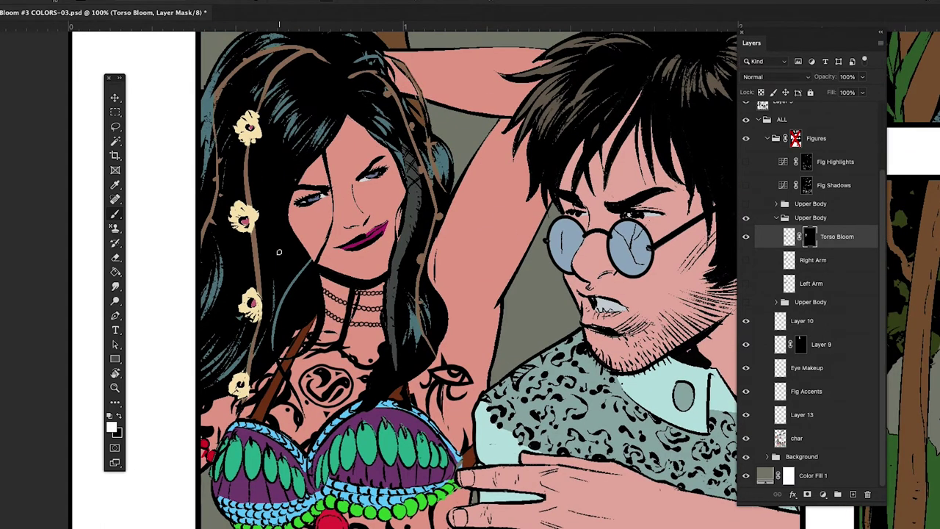
key("ctrl+minus")
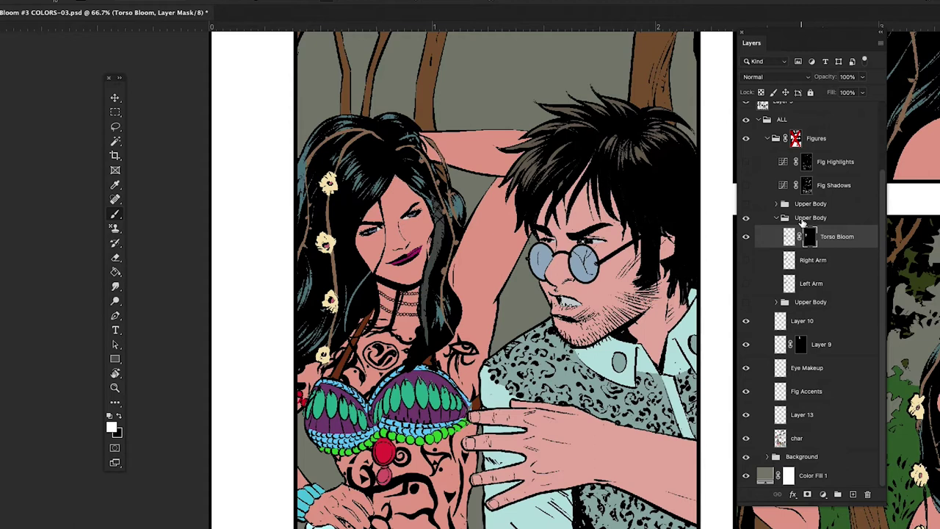
left_click(776, 286)
left_click(746, 284)
key("v")
left_click_drag(526, 339, 559, 269)
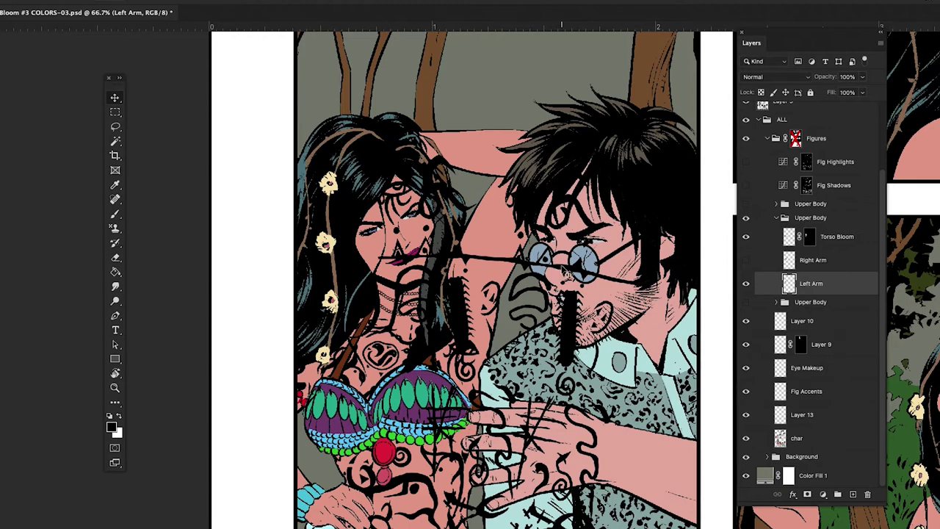
Step: Rotate and reposition the Left Arm symbols along the woman's raised arm, and apply the transform
key("ctrl+minus")
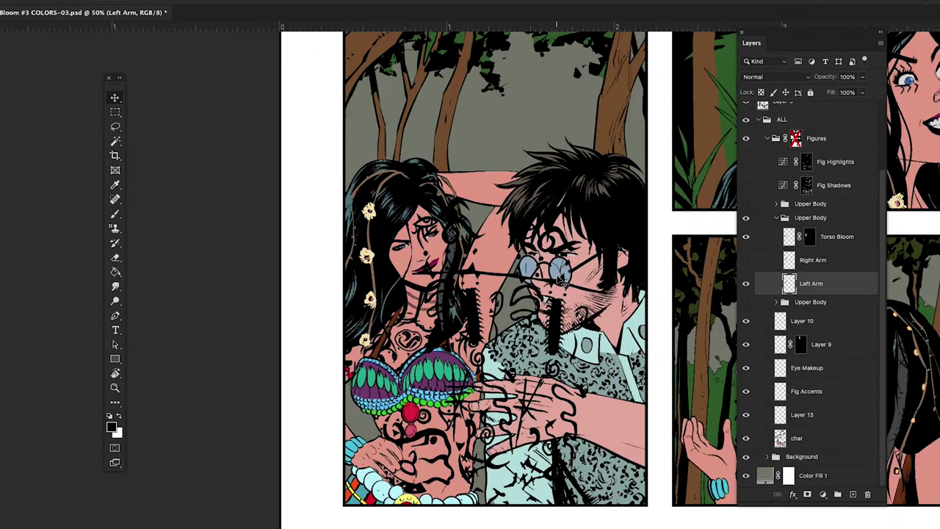
key("super+t")
left_click_drag(629, 188, 512, 368)
left_click_drag(513, 334, 523, 174)
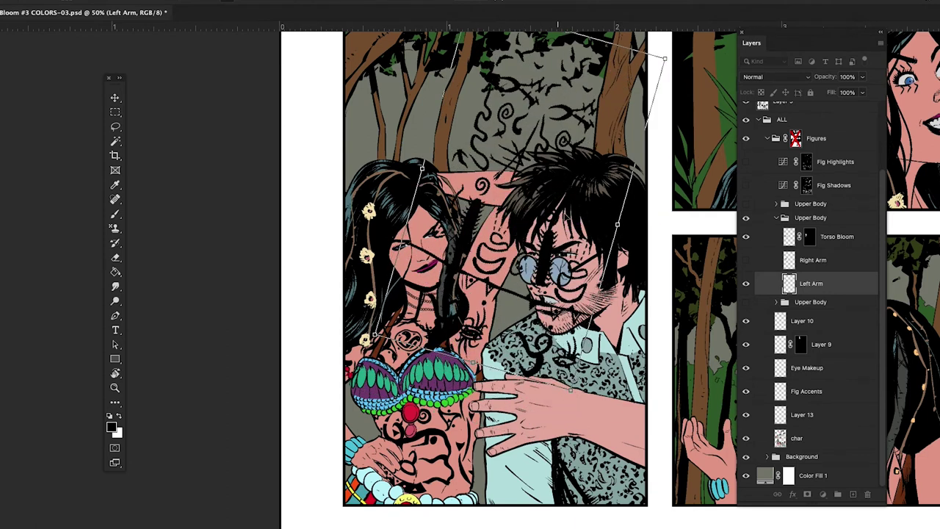
left_click_drag(580, 393, 574, 396)
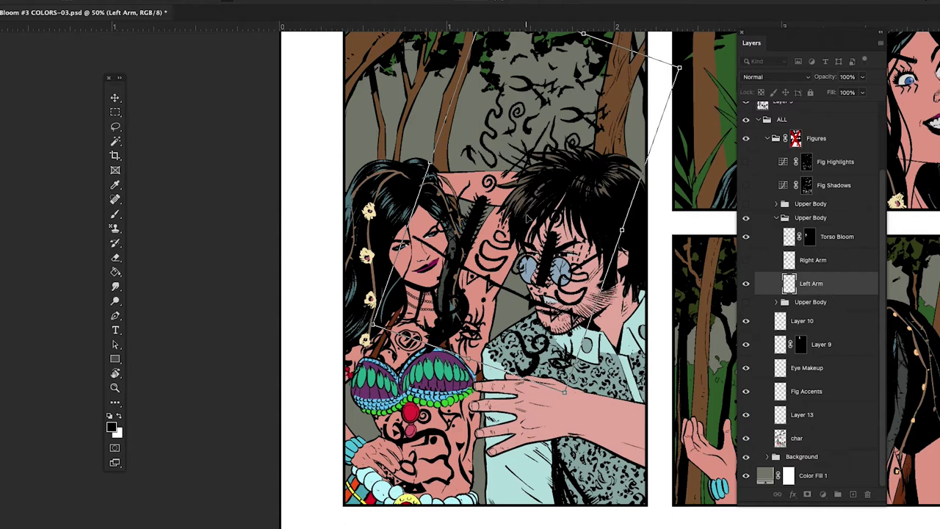
key("Return")
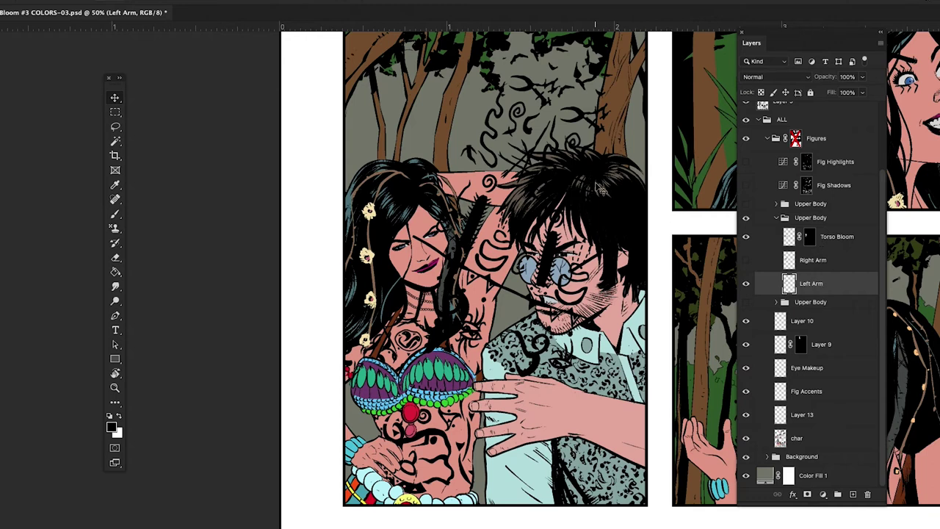
Step: Duplicate the Left Arm layer, hide the copy as a backup, and make the original Left Arm layer active
scroll(601, 190, "up", 3)
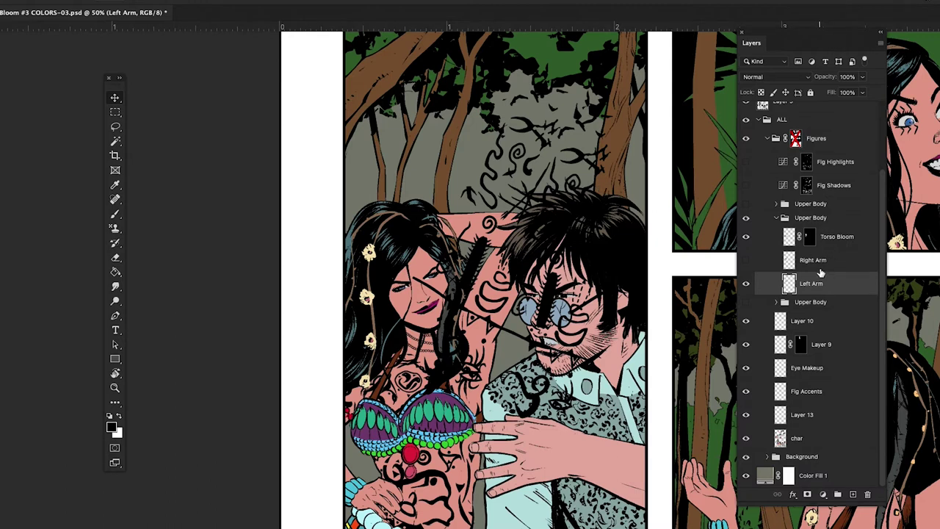
left_click(813, 286)
left_click_drag(814, 285, 853, 496)
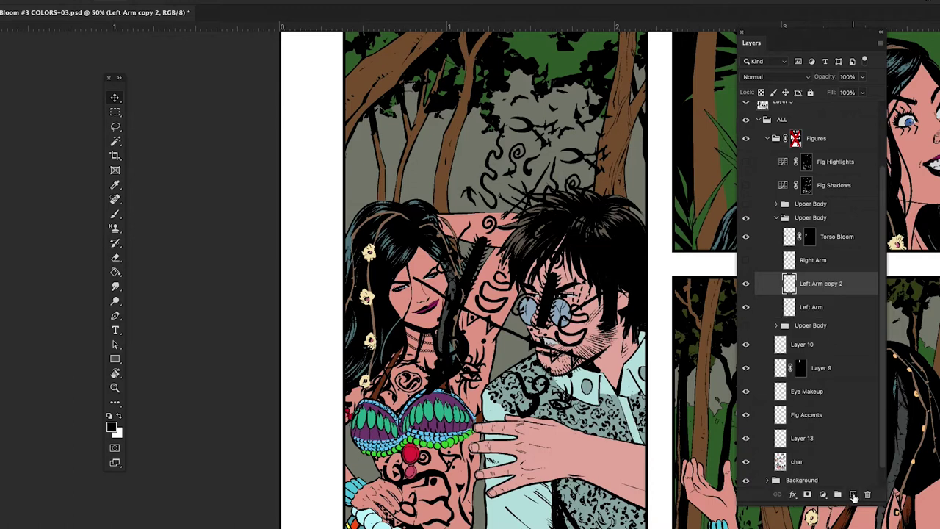
left_click(745, 286)
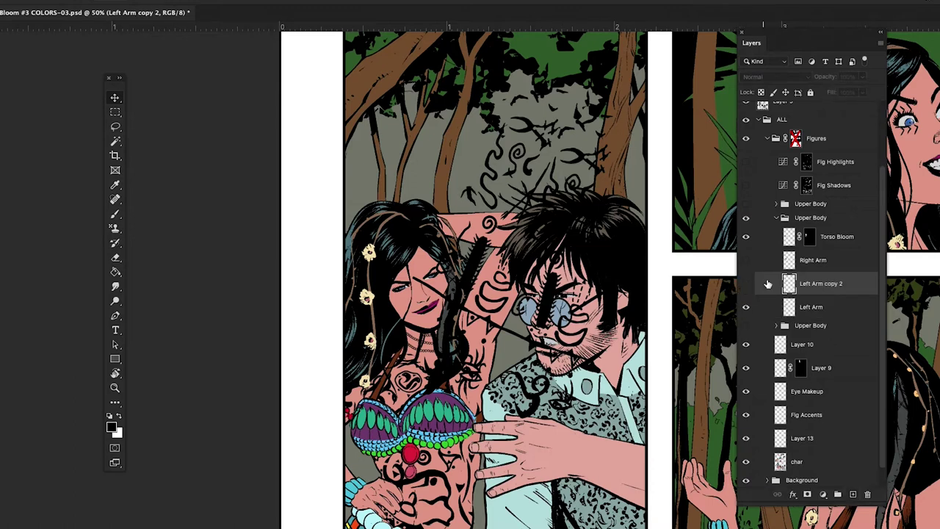
left_click(811, 309)
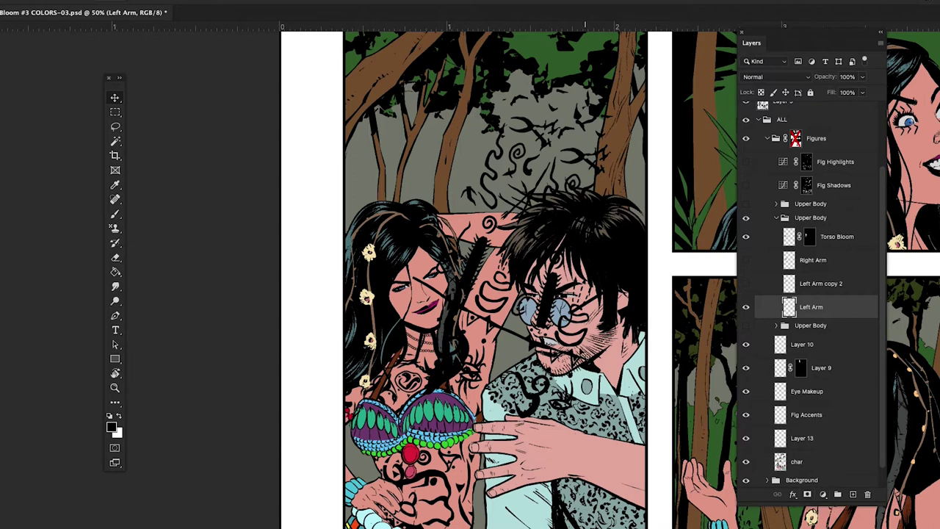
Step: Select the skin of the woman's raised arm on the char layer with the Magic Wand
left_click(780, 461, "super")
left_click(780, 460)
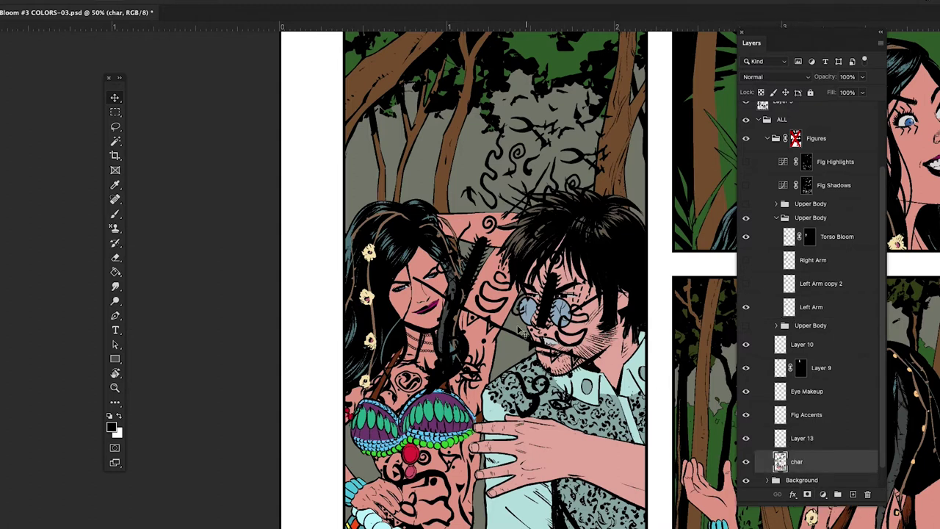
key("w")
left_click(493, 307)
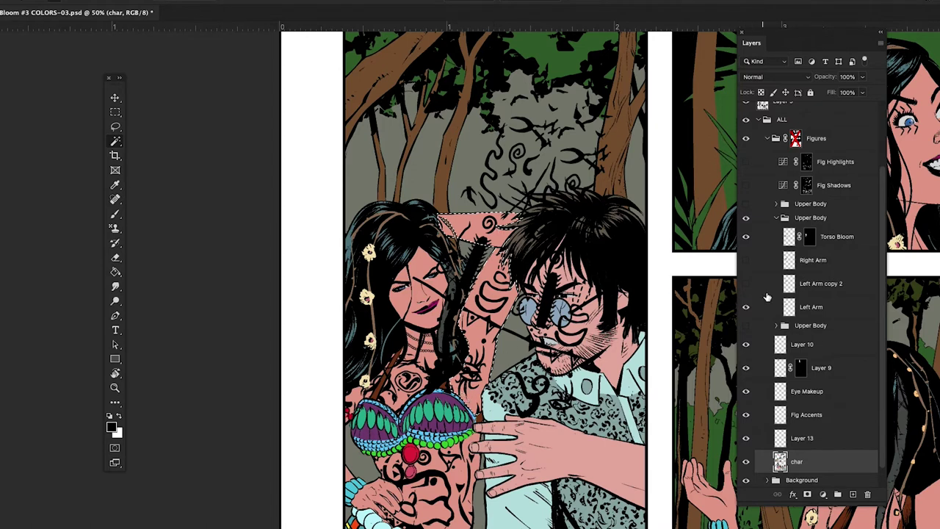
Step: Mask the Left Arm layer to the selected arm skin, and paint out its stray marks near the armpit and the symbols on the forearm
left_click(807, 307)
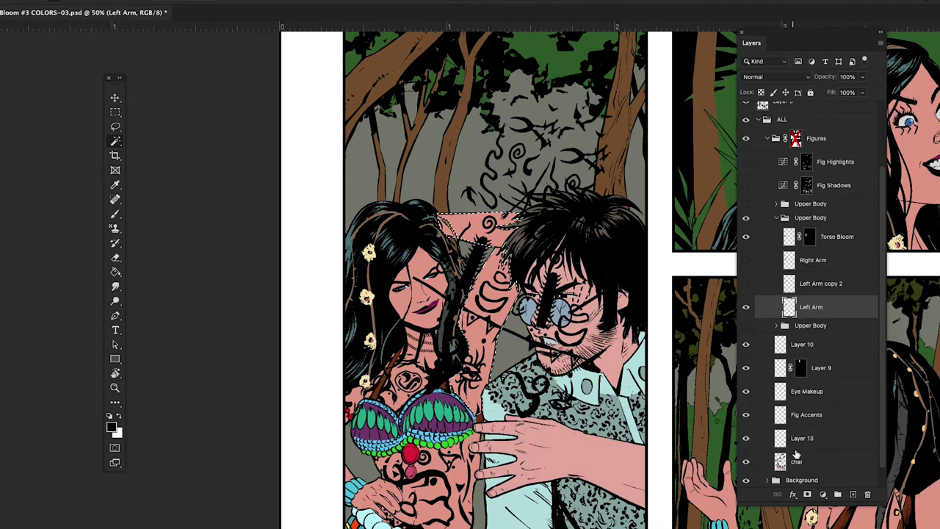
left_click(806, 495)
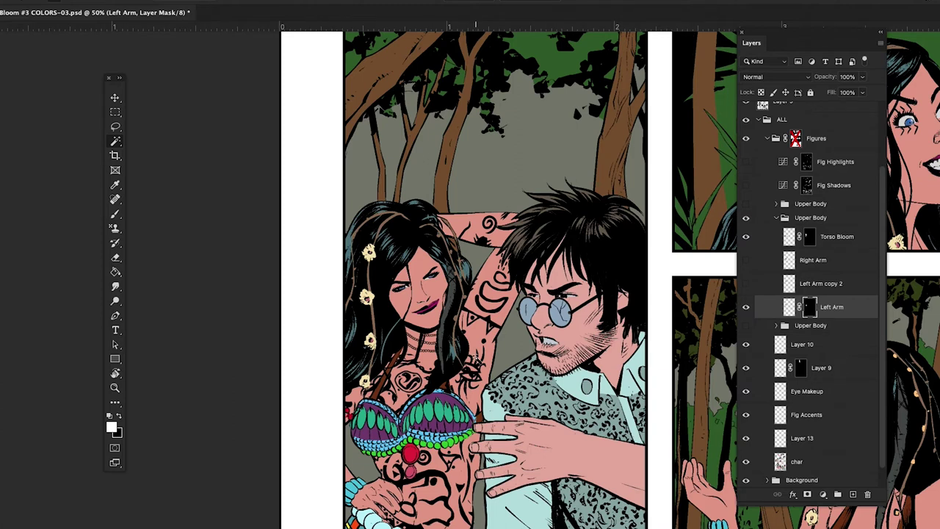
key("x")
key("b")
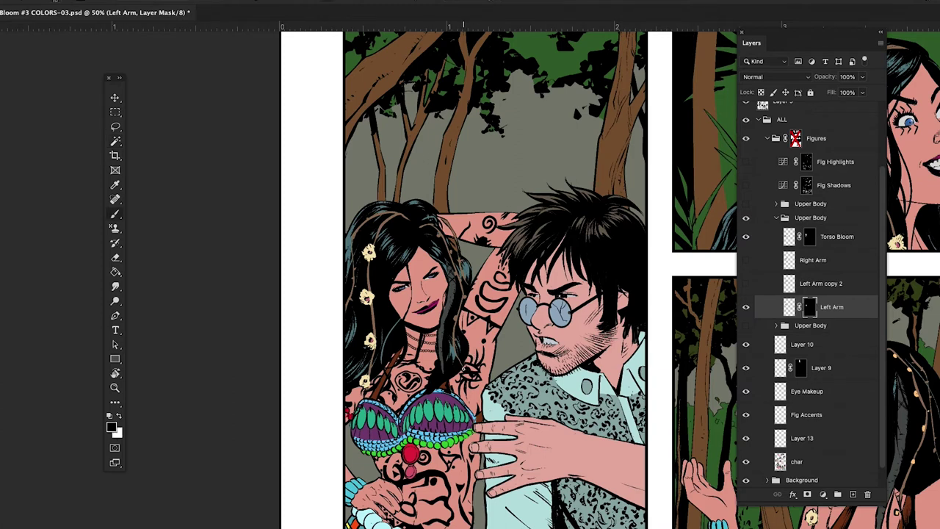
key("bracketright")
key("bracketright")
key("bracketright")
mouse_move(466, 374)
left_mouse_down()
mouse_move(482, 350)
mouse_move(466, 374)
mouse_move(473, 350)
mouse_move(474, 388)
mouse_move(464, 399)
mouse_move(461, 370)
left_mouse_up()
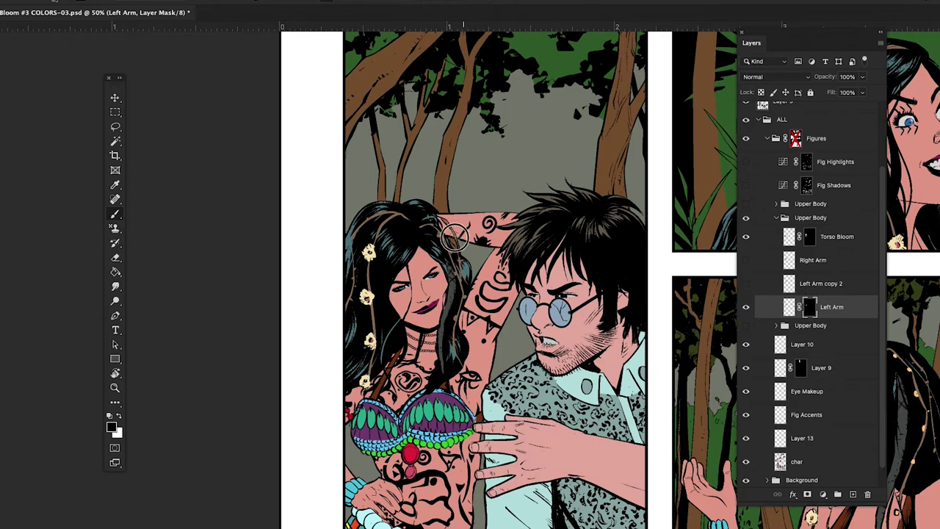
mouse_move(464, 235)
left_mouse_down()
mouse_move(490, 230)
mouse_move(490, 242)
mouse_move(487, 217)
left_mouse_up()
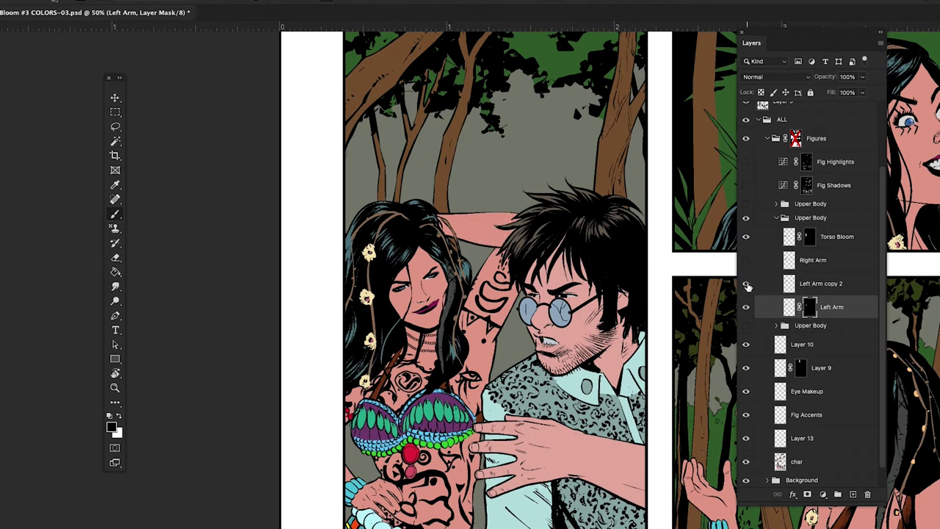
Step: Show the Left Arm copy 2 layer, rotate and reposition its symbols along the woman's forearm, and apply the transform
left_click(747, 284)
left_click(790, 285)
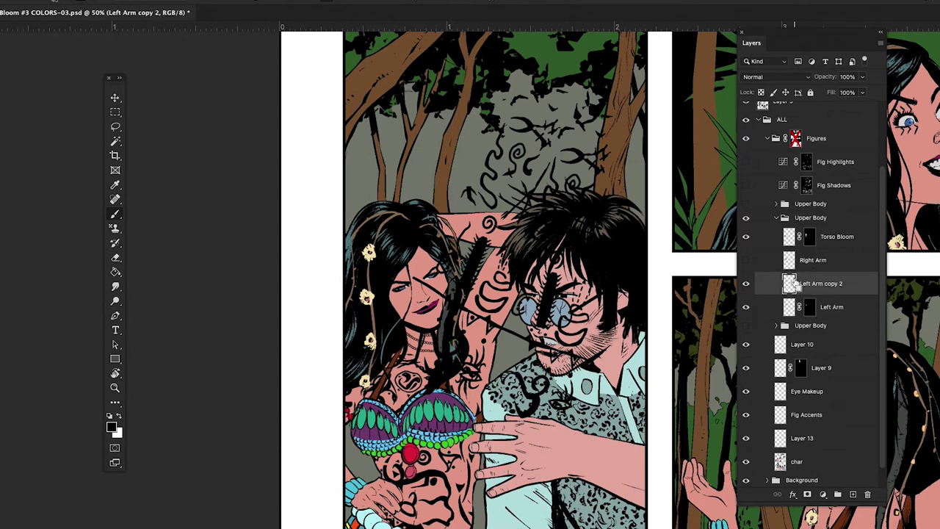
key("ctrl+t")
left_click_drag(387, 62, 445, 292)
left_click_drag(462, 228, 503, 233)
left_click_drag(687, 94, 650, 154)
left_click_drag(583, 189, 591, 163)
key("Return")
key("b")
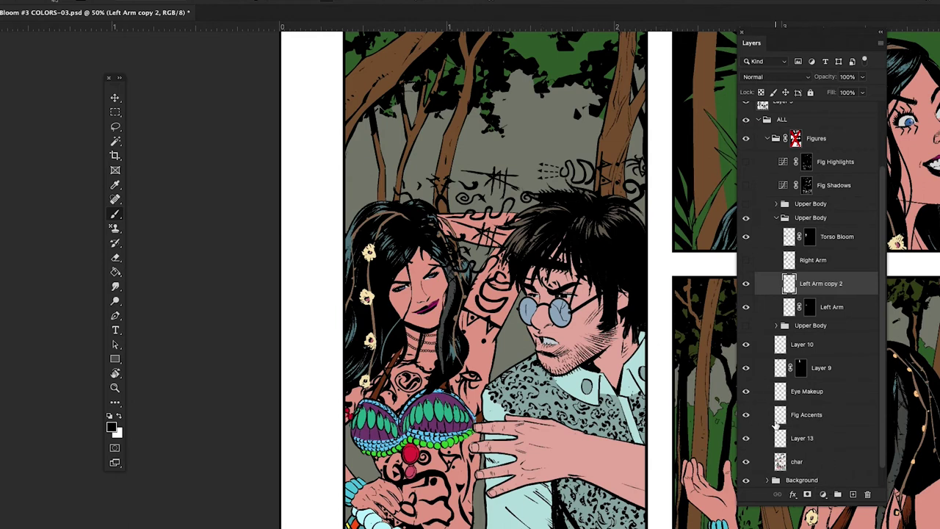
Step: Select the raised arm's skin on the char layer, mask Left Arm copy 2 to it, and compare the panel with that layer hidden and shown
left_click(780, 461)
key("w")
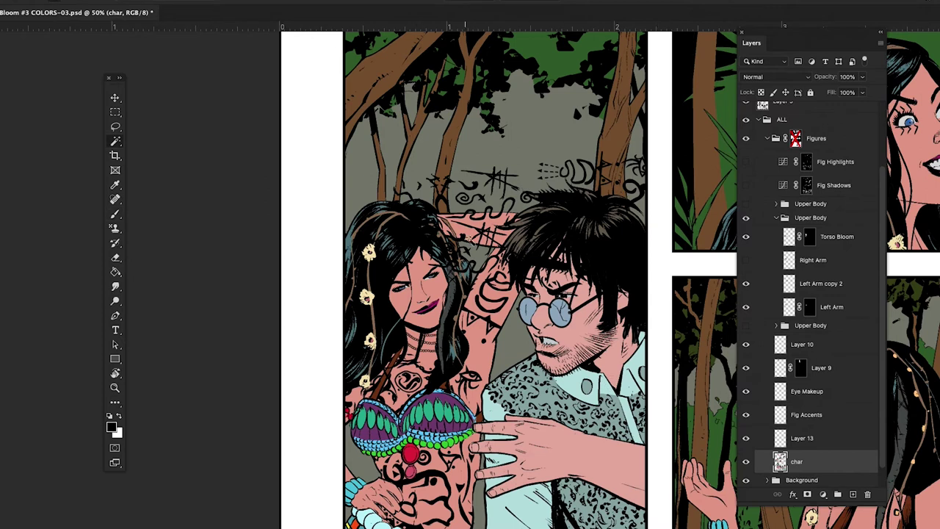
left_click(474, 236)
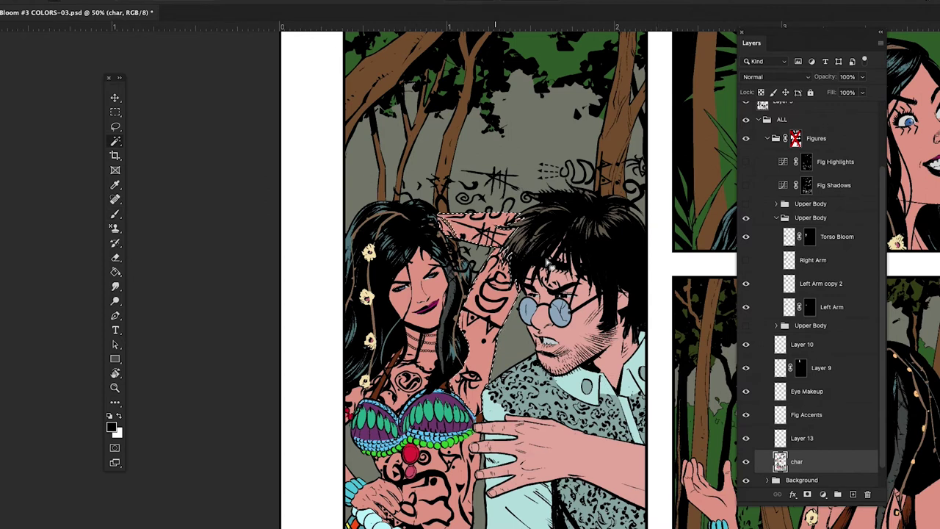
left_click(816, 285)
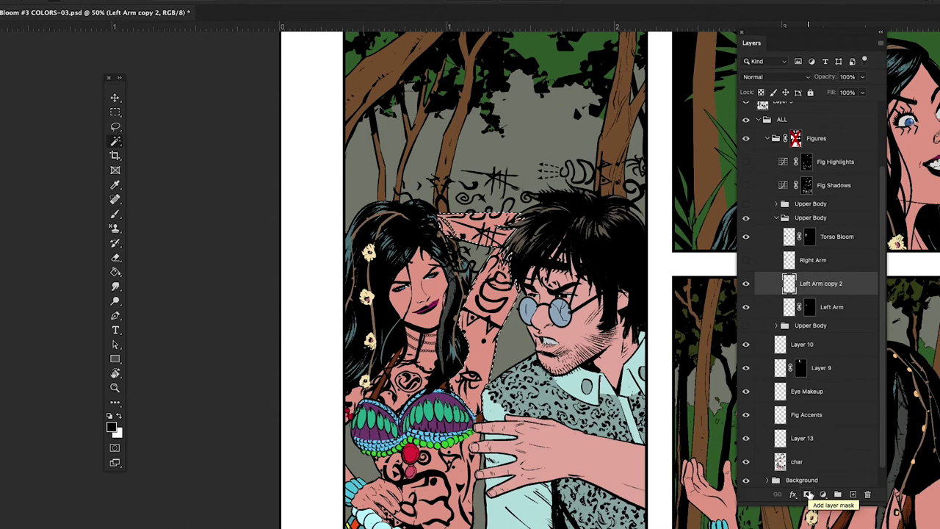
left_click(808, 494)
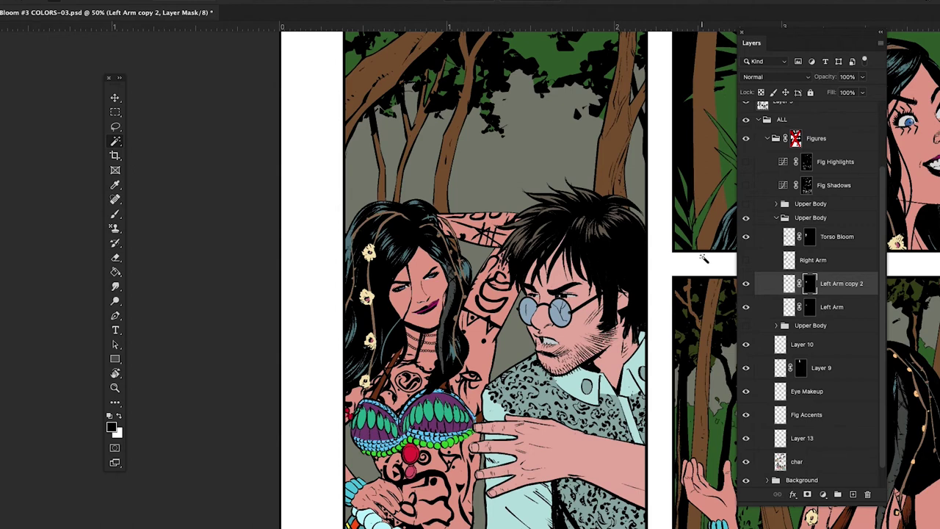
left_click(746, 284)
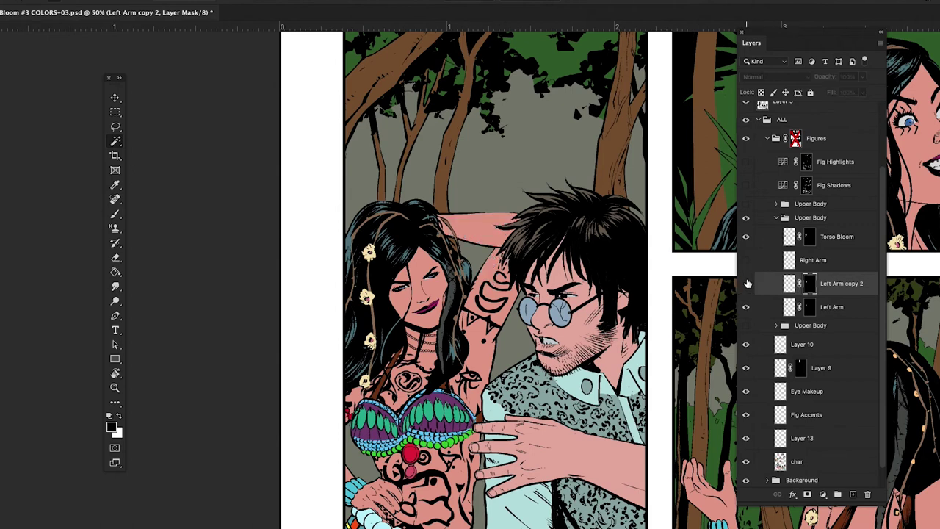
left_click(746, 283)
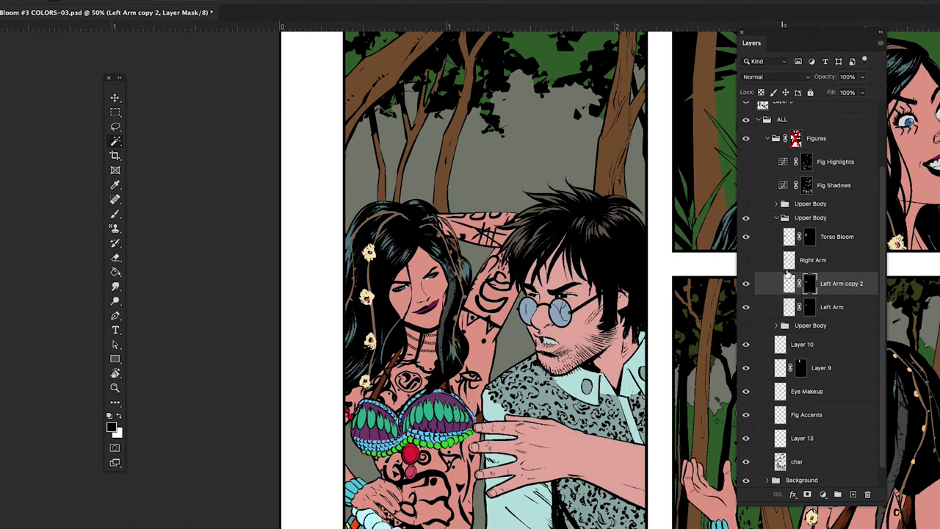
key("b")
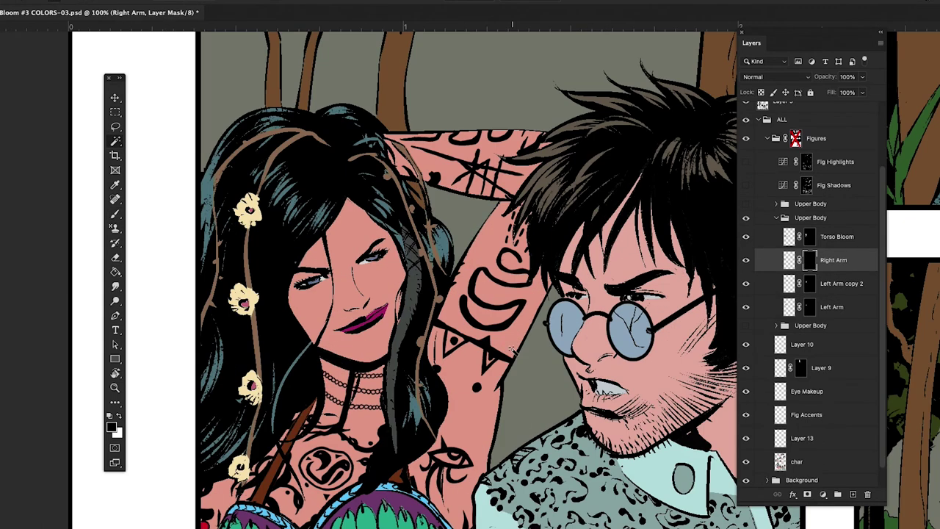
Step: Add a new layer above Right Arm and paint thin black makeup lines around both of the woman's eyes, cleaning up the strokes
scroll(513, 350, "left", 2)
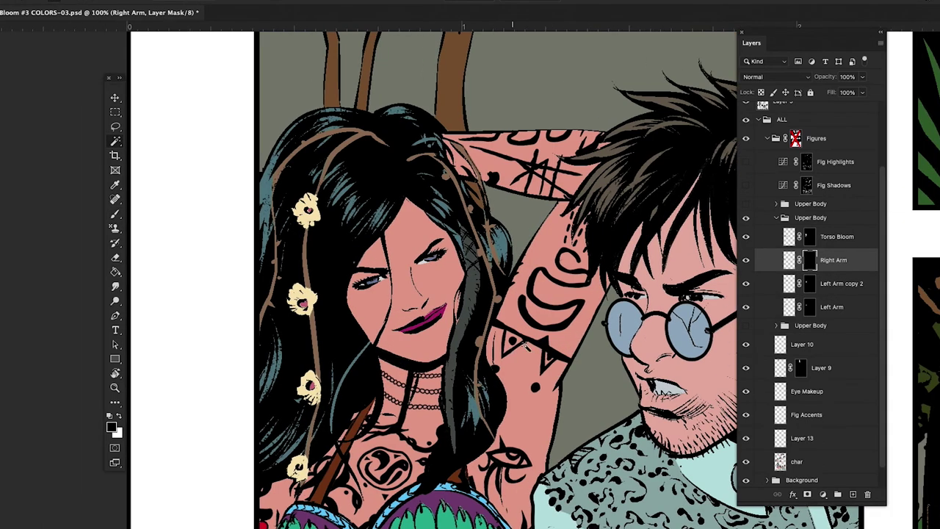
left_click(852, 494)
key("b")
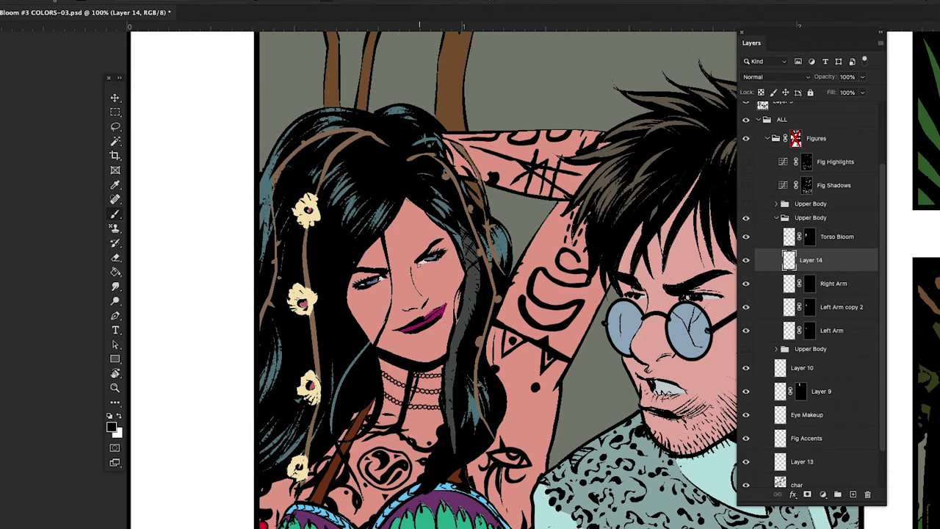
left_click_drag(420, 264, 462, 270)
left_click_drag(420, 260, 452, 229)
left_click_drag(362, 290, 360, 307)
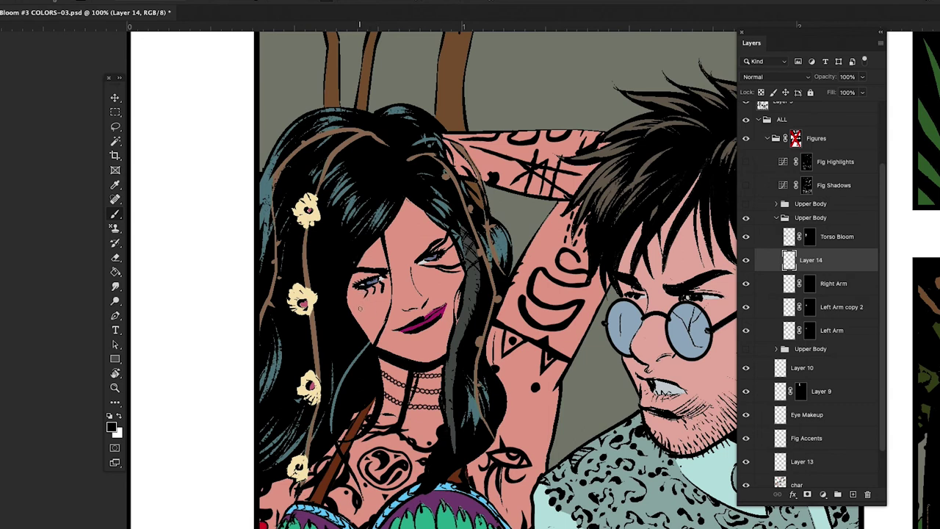
key("e")
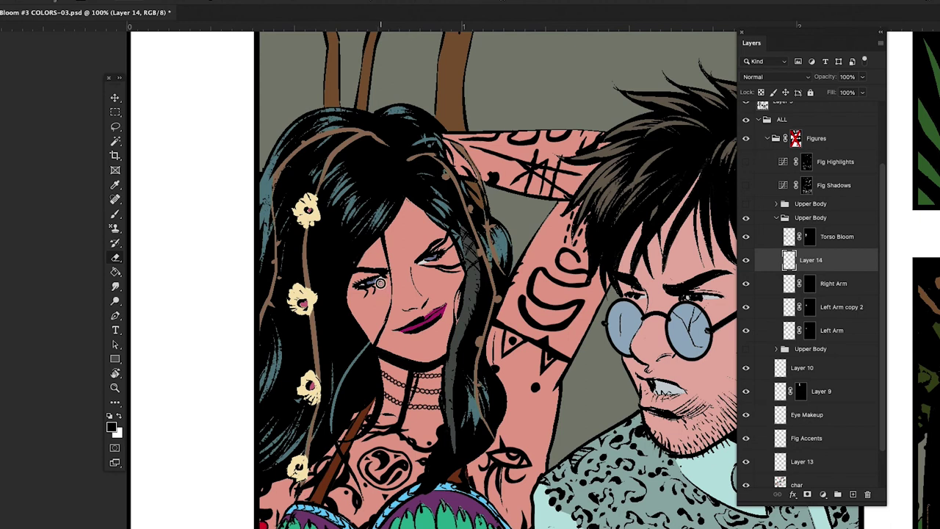
key("b")
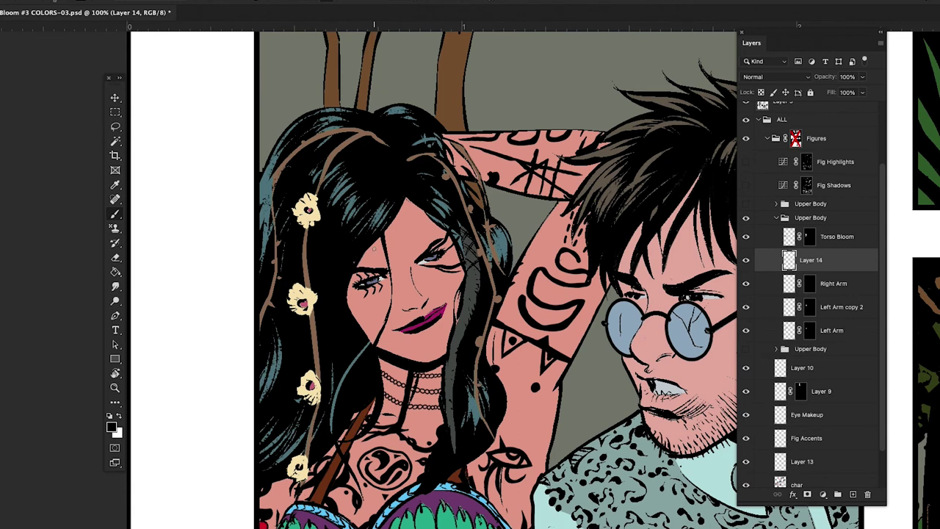
scroll(373, 248, "down", 4)
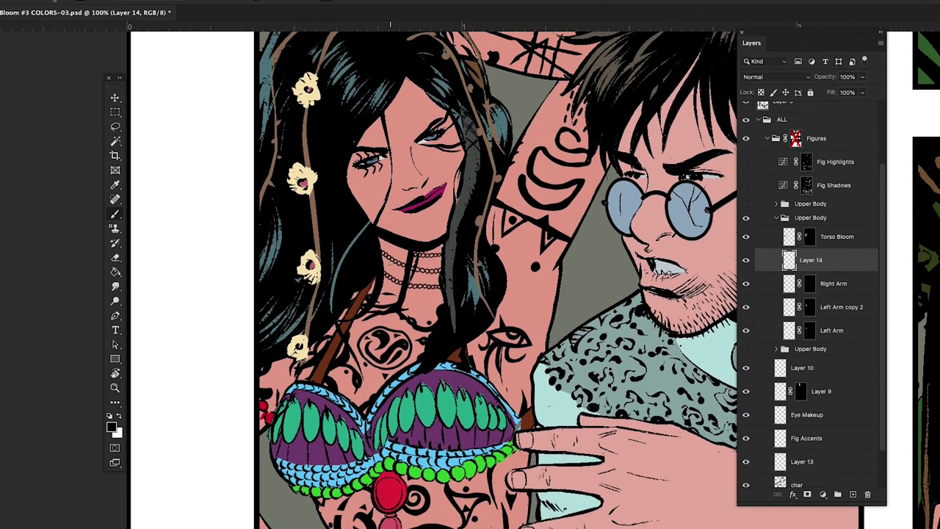
key("ctrl+minus")
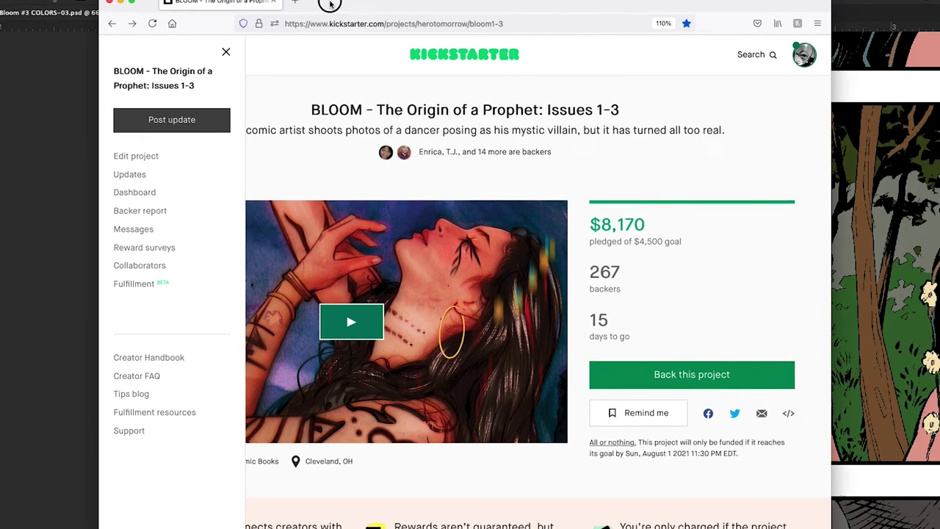
Step: Close the creator sidebar on the Kickstarter project page and look through the campaign's BLOOM #3 cover variants
left_click_drag(330, 4, 382, 6)
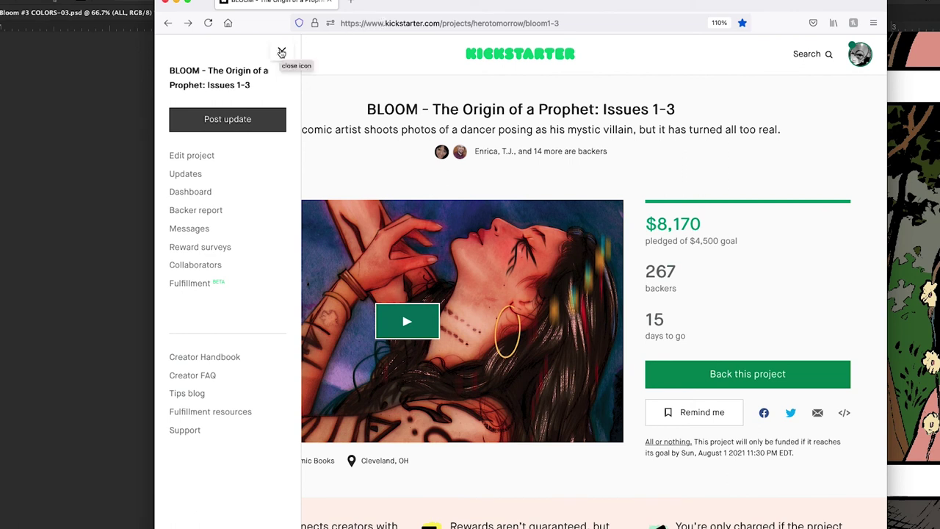
scroll(415, 172, "down", 3)
left_click(283, 54)
scroll(381, 126, "down", 15)
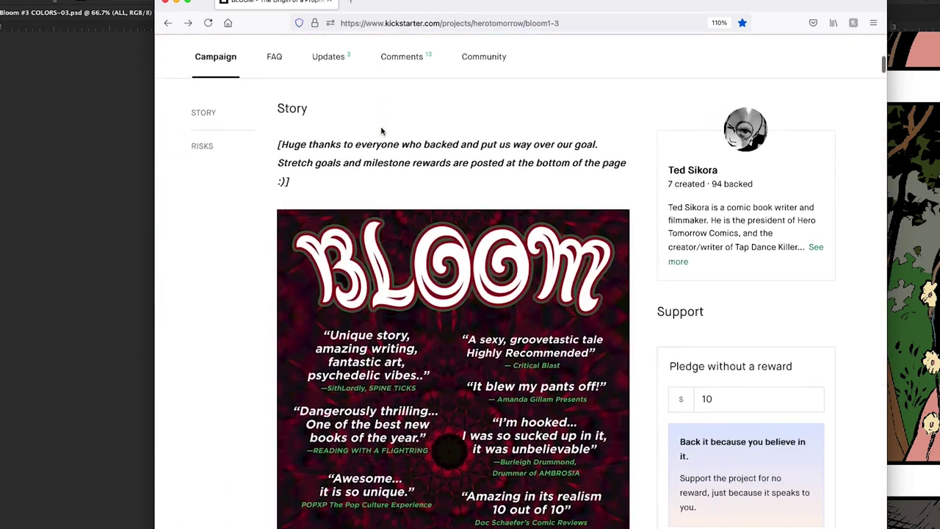
scroll(381, 129, "down", 10)
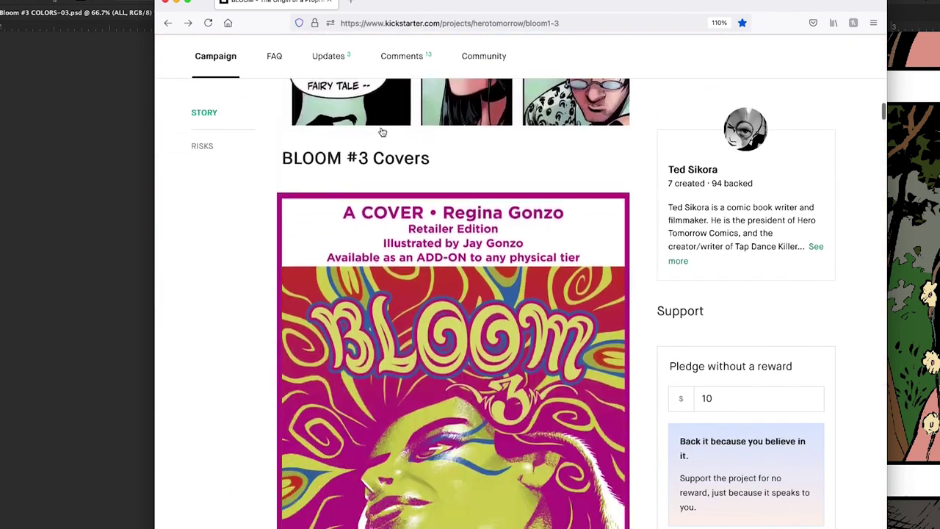
scroll(382, 131, "down", 20)
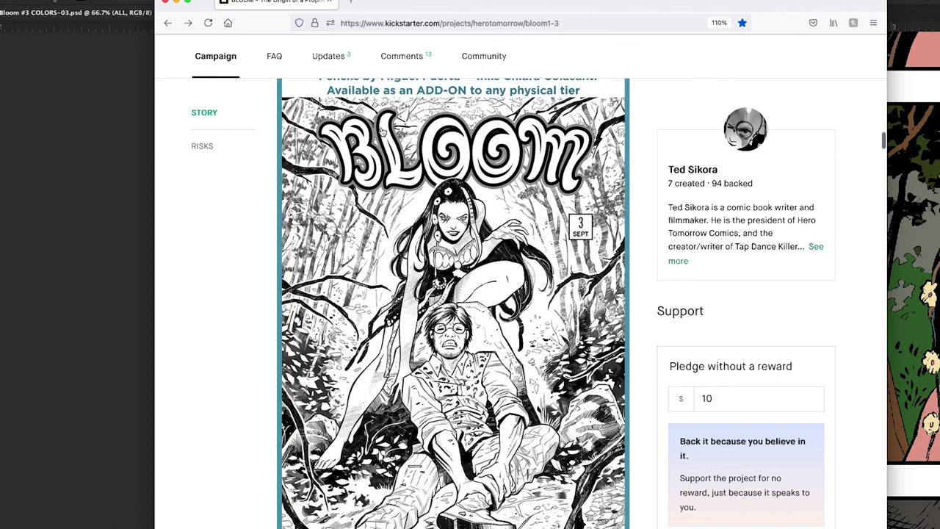
scroll(381, 129, "down", 20)
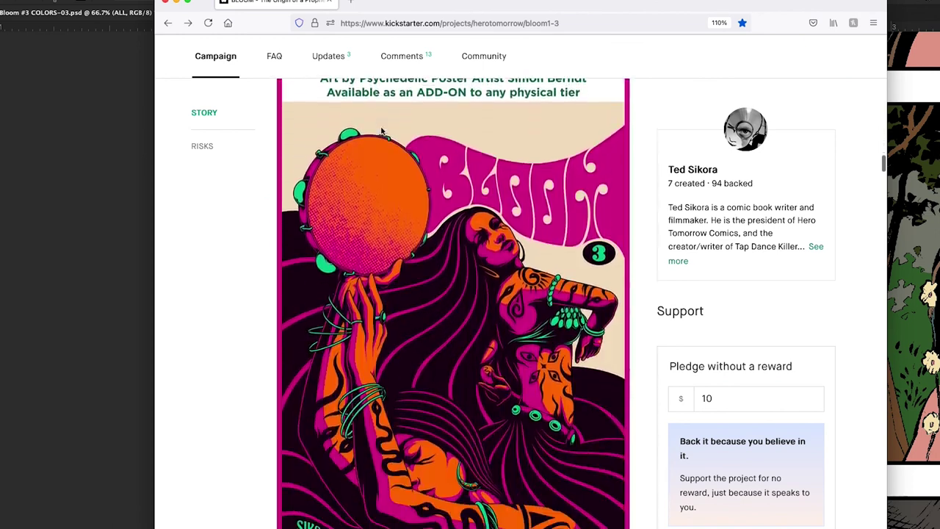
scroll(380, 129, "down", 20)
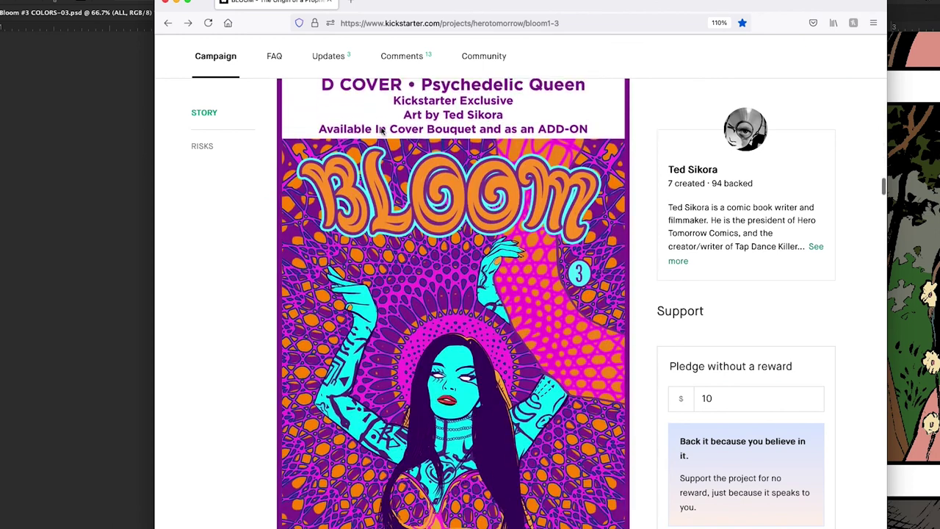
scroll(381, 129, "down", 8)
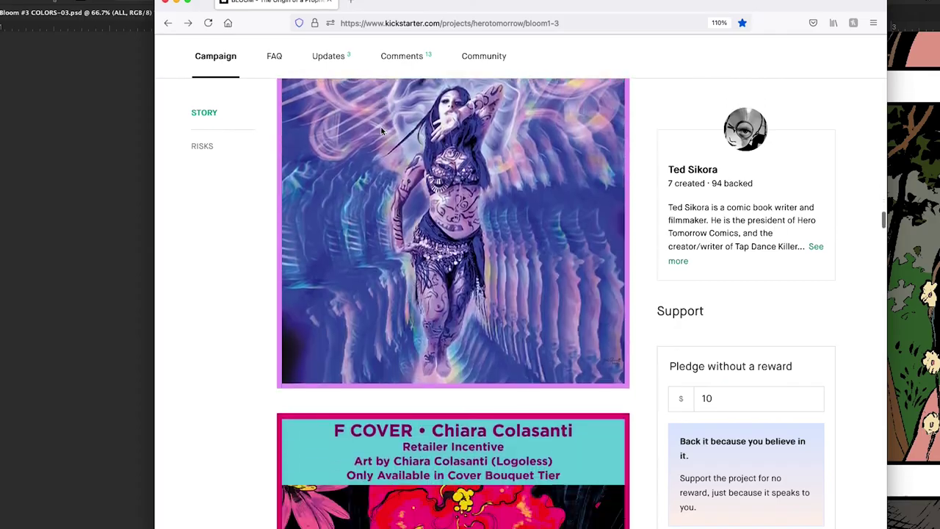